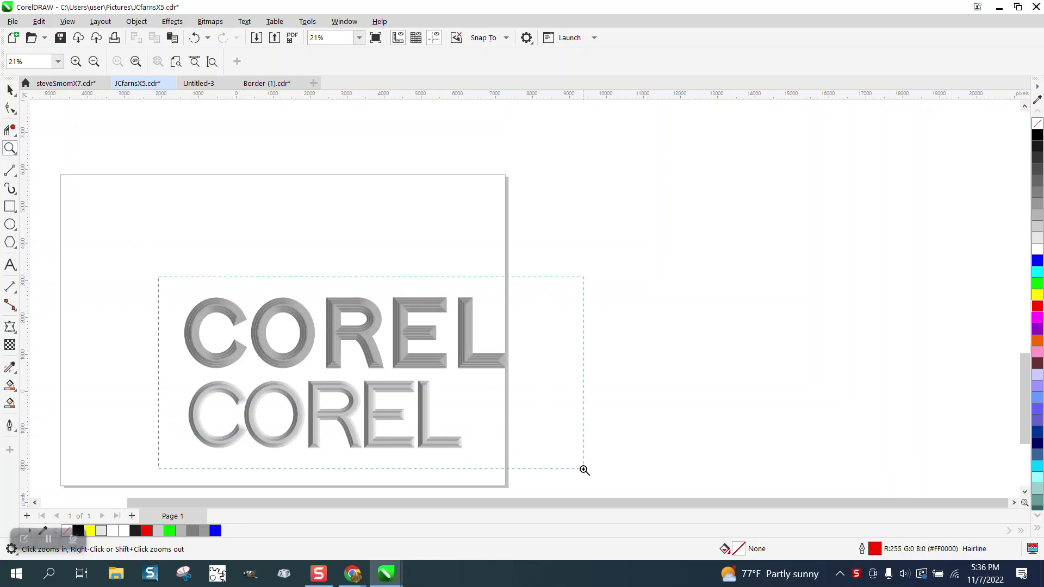
# - Move the plain outlined COREL lettering down the page
pyautogui.scroll(-1, 701, 460)
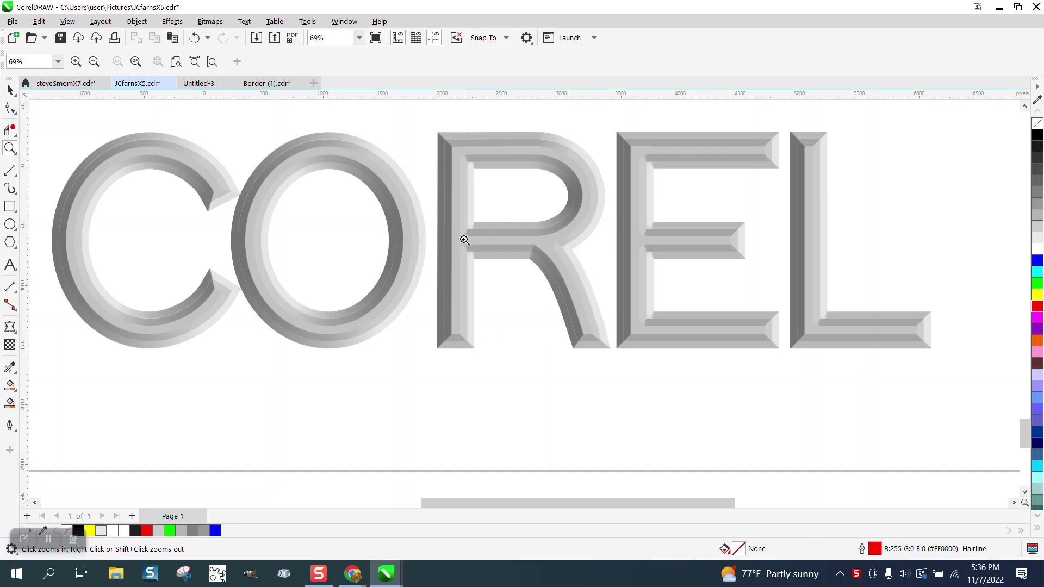
pyautogui.moveTo(433, 211); pyautogui.dragTo(537, 278)
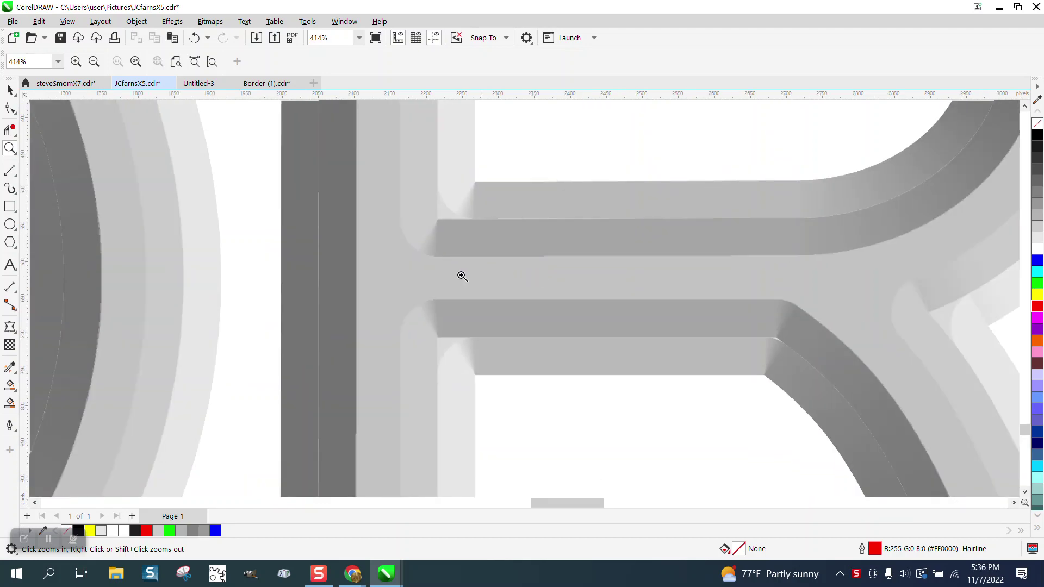
pyautogui.scroll(-8, 462, 276)
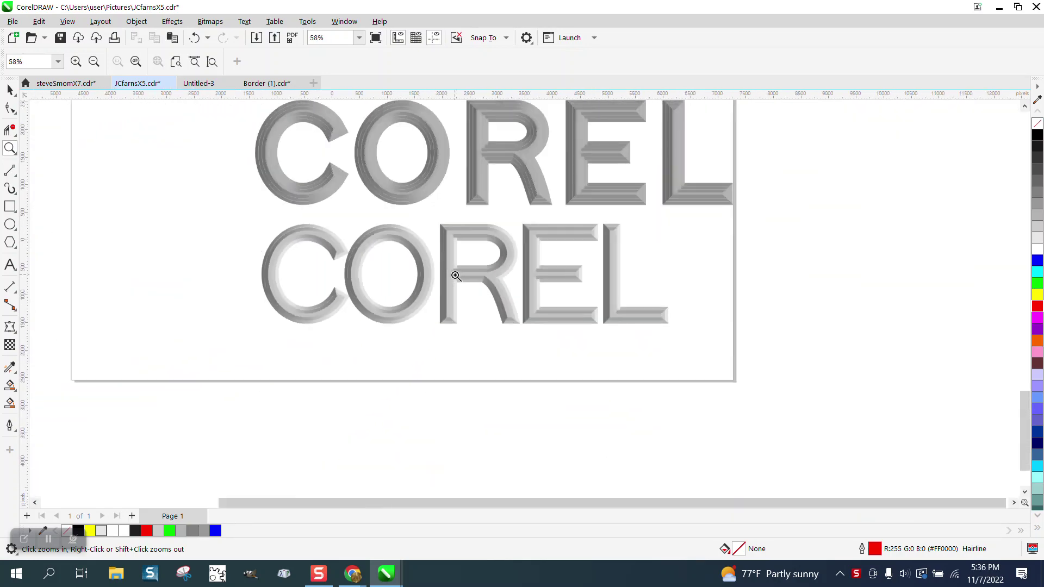
pyautogui.scroll(-3, 455, 276)
pyautogui.moveTo(327, 190); pyautogui.dragTo(465, 245)
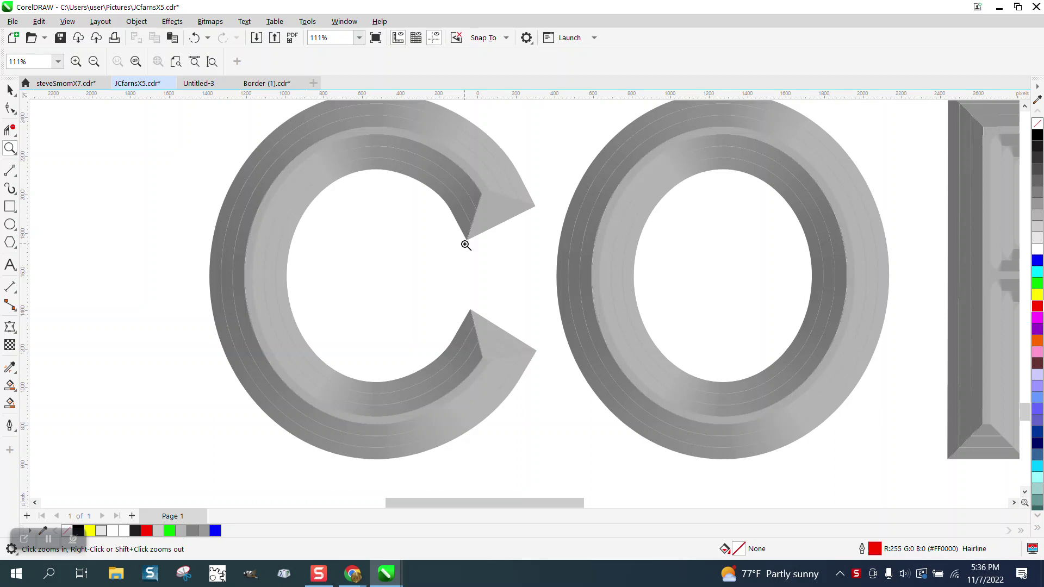
pyautogui.scroll(-3, 465, 245)
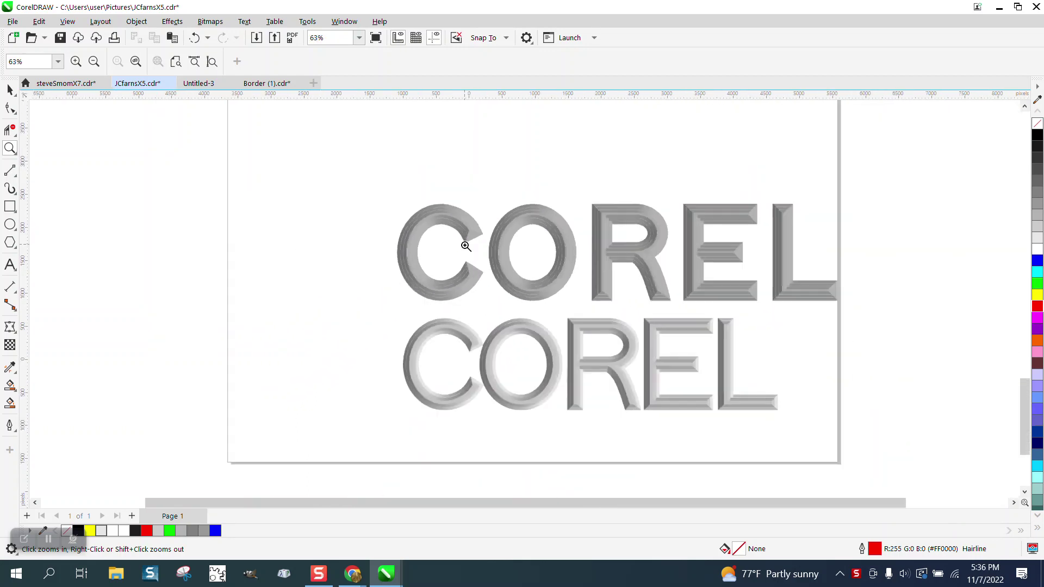
pyautogui.scroll(-6, 466, 245)
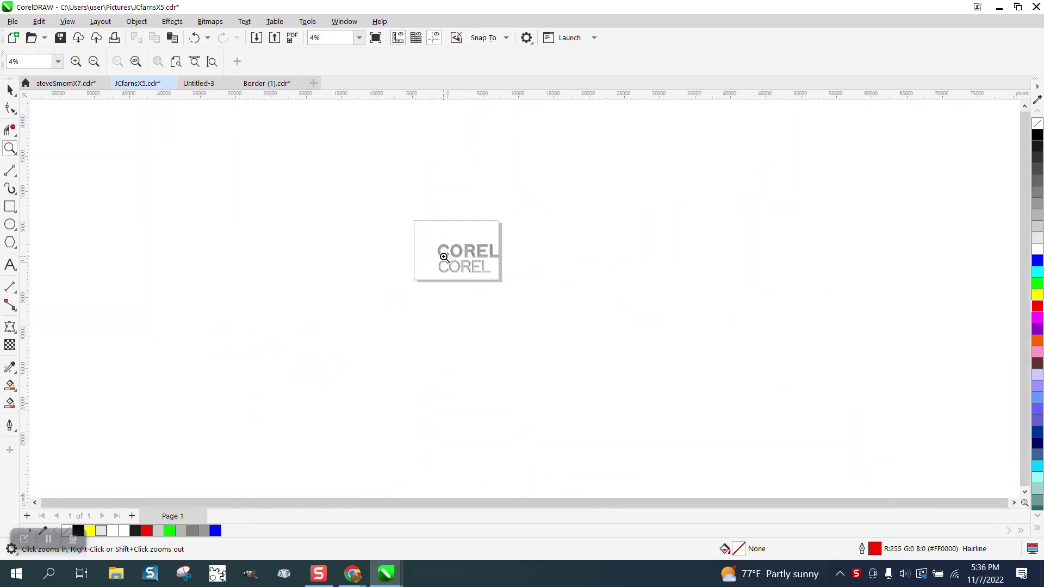
pyautogui.scroll(-2, 444, 257)
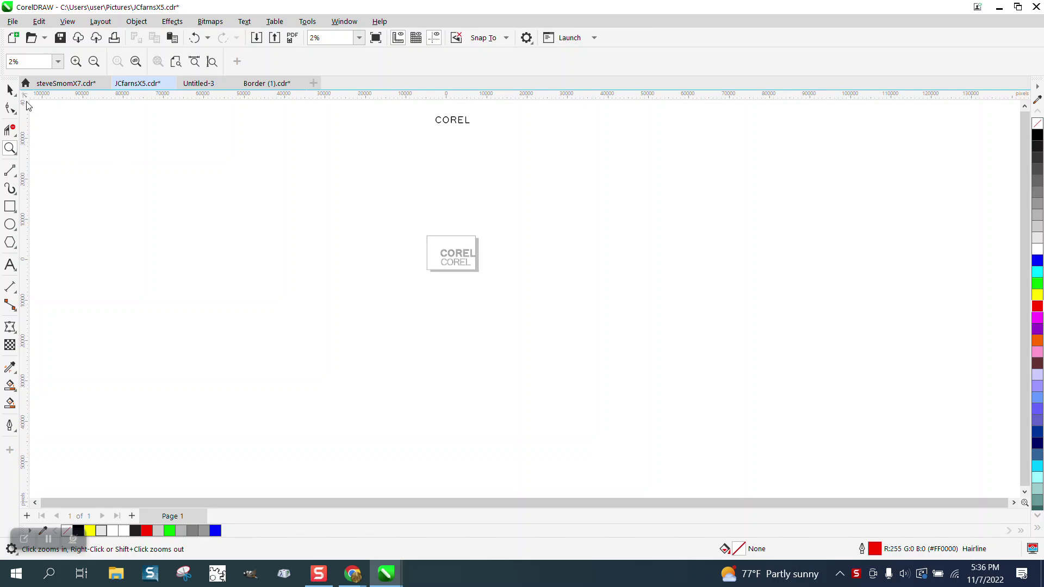
pyautogui.click(10, 90)
pyautogui.moveTo(455, 122); pyautogui.dragTo(533, 223)
# - Reposition the COREL lettering higher on the canvas after checking the letter R up close
pyautogui.click(9, 147)
pyautogui.moveTo(253, 198); pyautogui.dragTo(513, 320)
pyautogui.moveTo(233, 267); pyautogui.dragTo(308, 349)
pyautogui.rightClick(383, 305)
pyautogui.rightClick(387, 297)
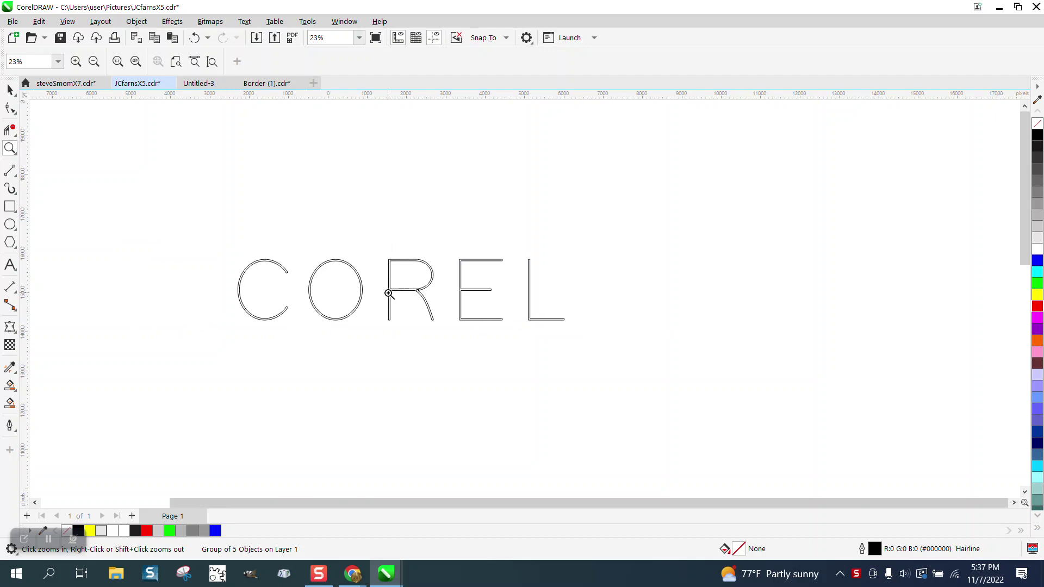
pyautogui.click(10, 90)
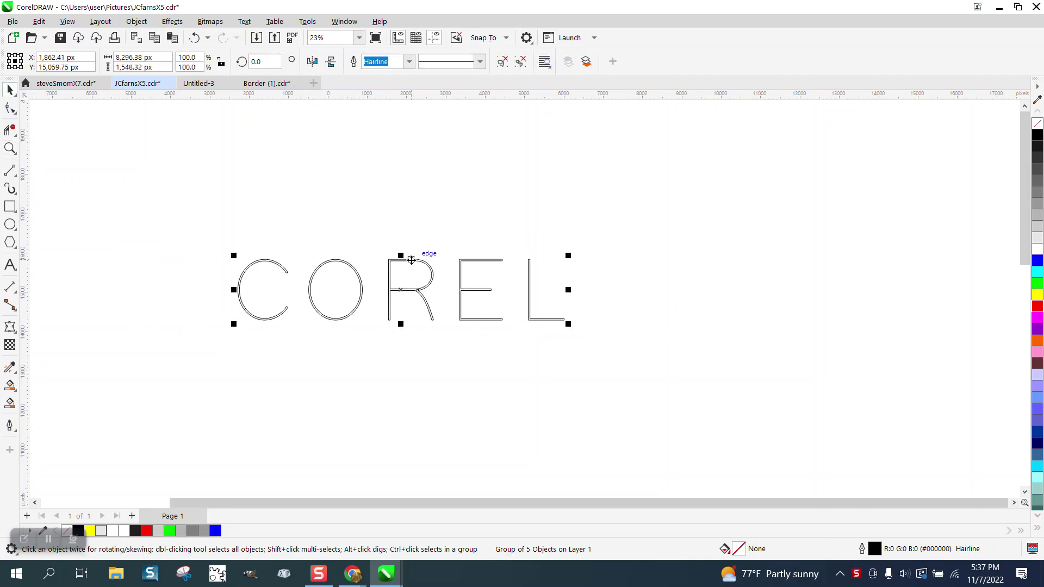
pyautogui.moveTo(407, 288); pyautogui.dragTo(403, 210)
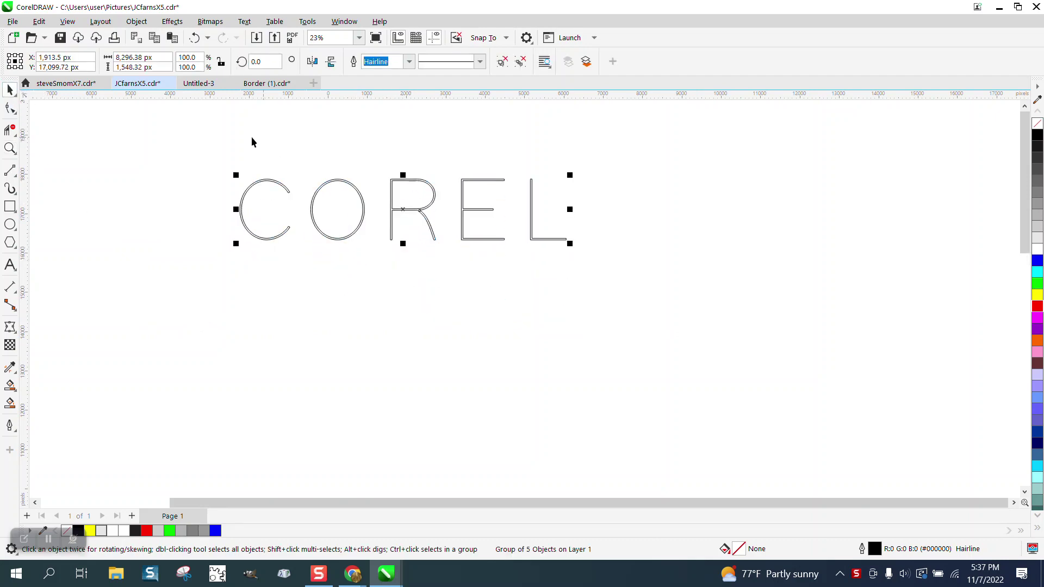
# - Switch the document units to inches and select the nudge distance value
pyautogui.click(462, 136)
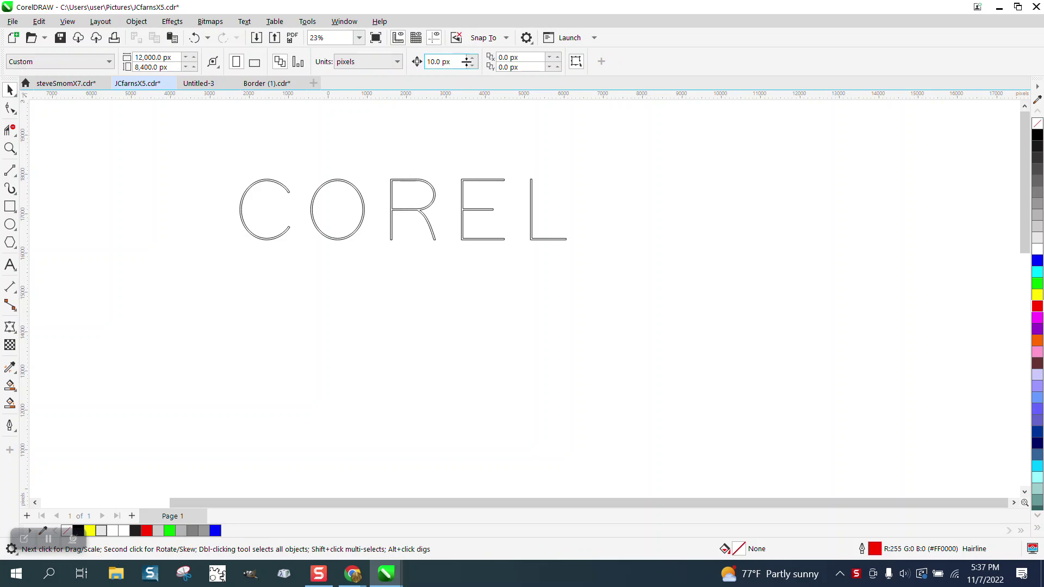
pyautogui.click(399, 63)
pyautogui.click(360, 77)
pyautogui.click(415, 181)
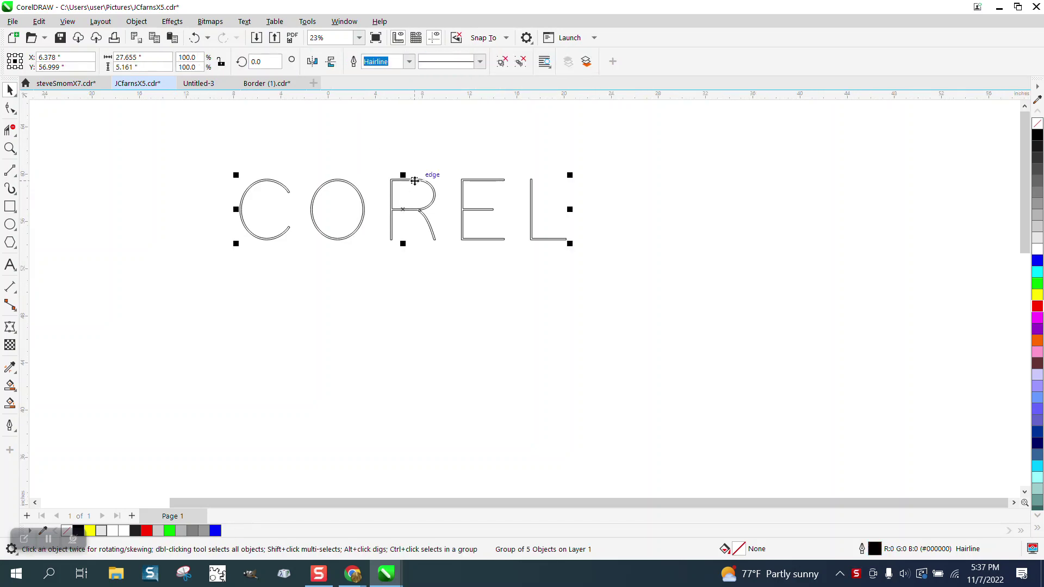
pyautogui.click(353, 144)
pyautogui.doubleClick(453, 62)
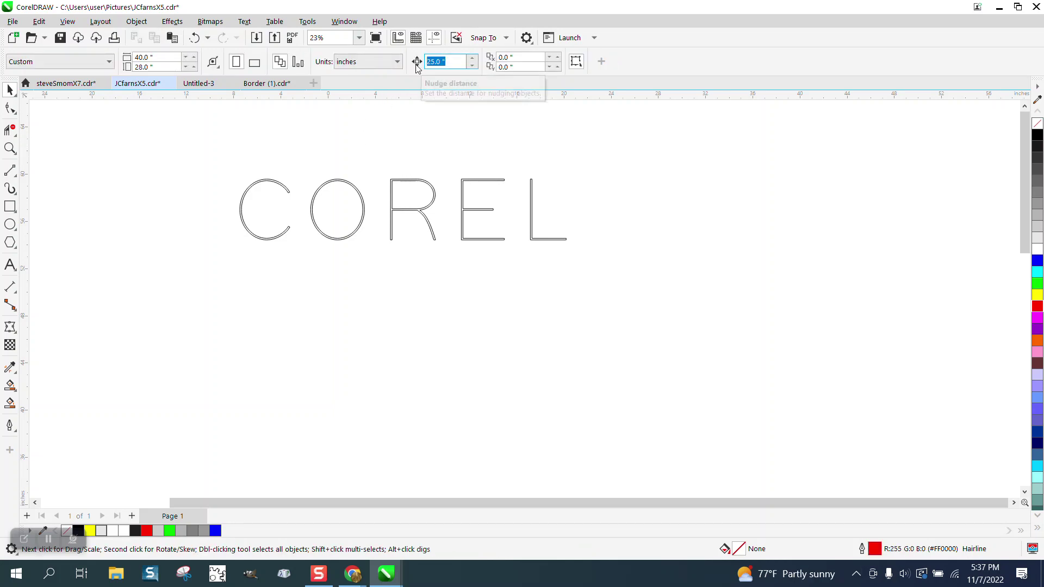
# - Set the nudge distance to 6, then try a 2-step contour on COREL (offset rejected as too large)
pyautogui.write('6')
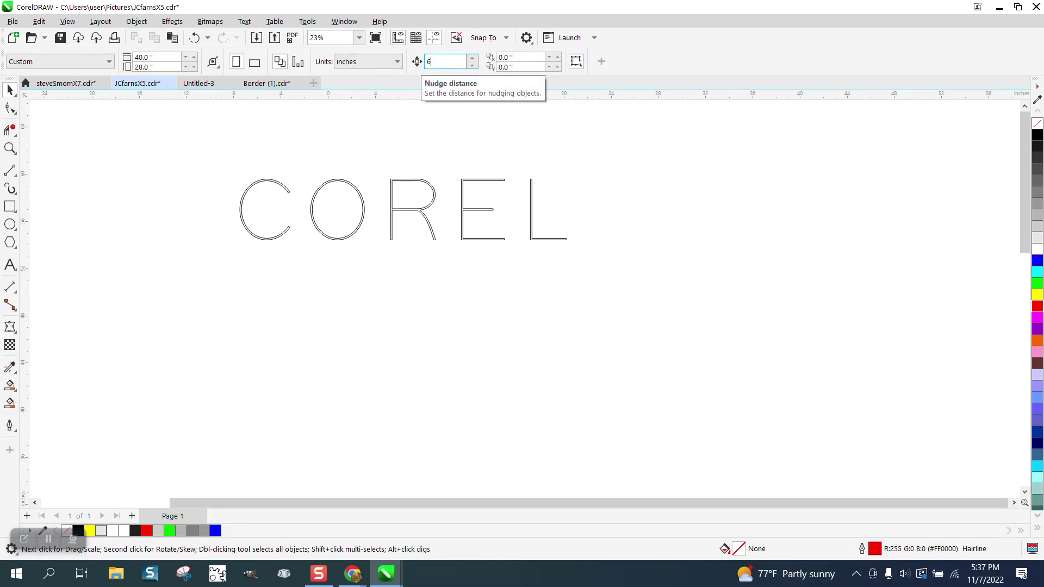
pyautogui.click(435, 196)
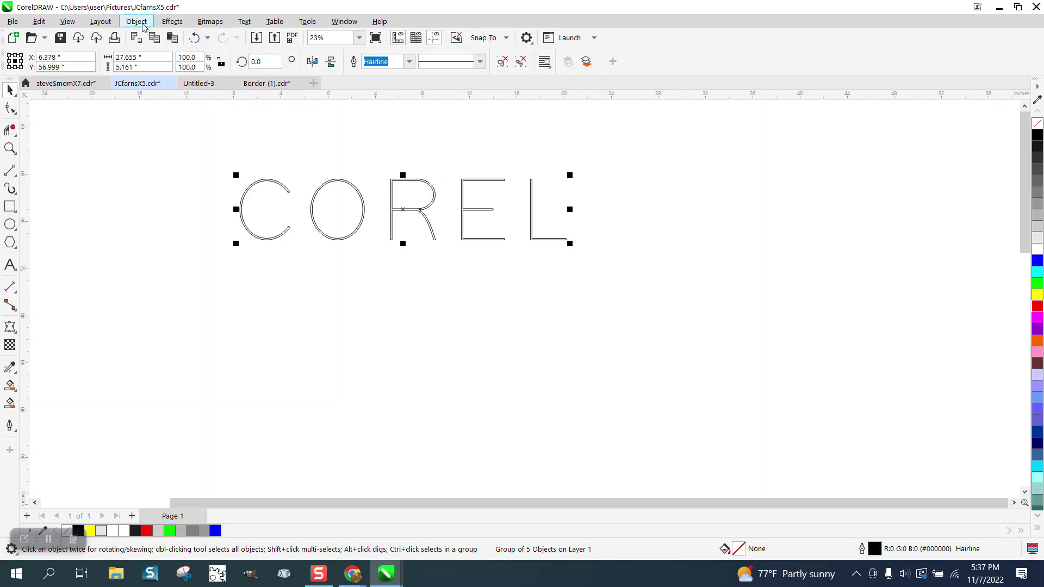
pyautogui.click(172, 22)
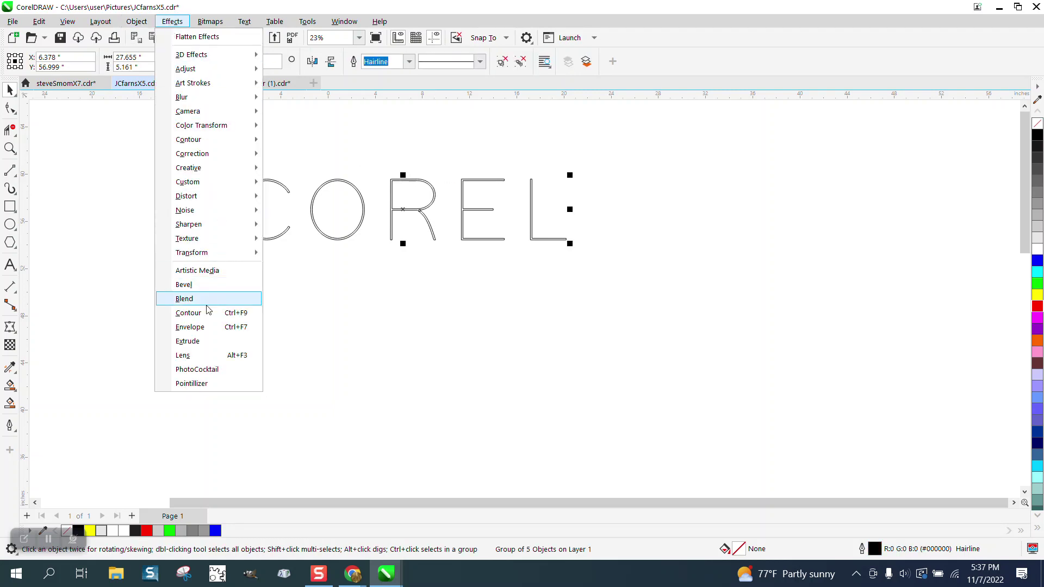
pyautogui.click(188, 313)
pyautogui.moveTo(902, 136); pyautogui.dragTo(880, 138)
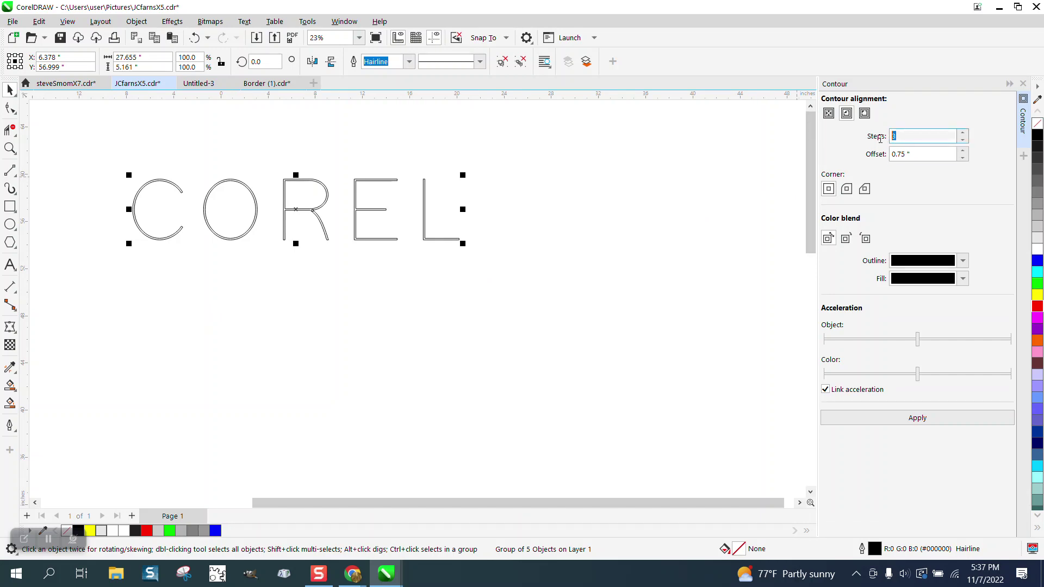
pyautogui.click(909, 155)
pyautogui.click(915, 420)
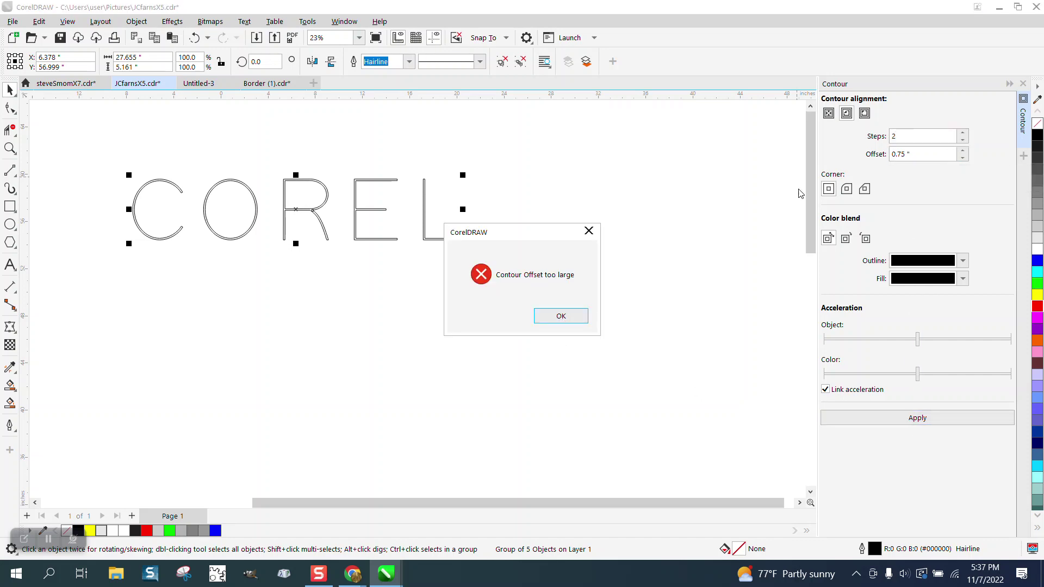
pyautogui.click(577, 316)
# - Apply an outside 2-step contour, undo the too-wide result, and reapply it at 0.2" offset
pyautogui.click(864, 114)
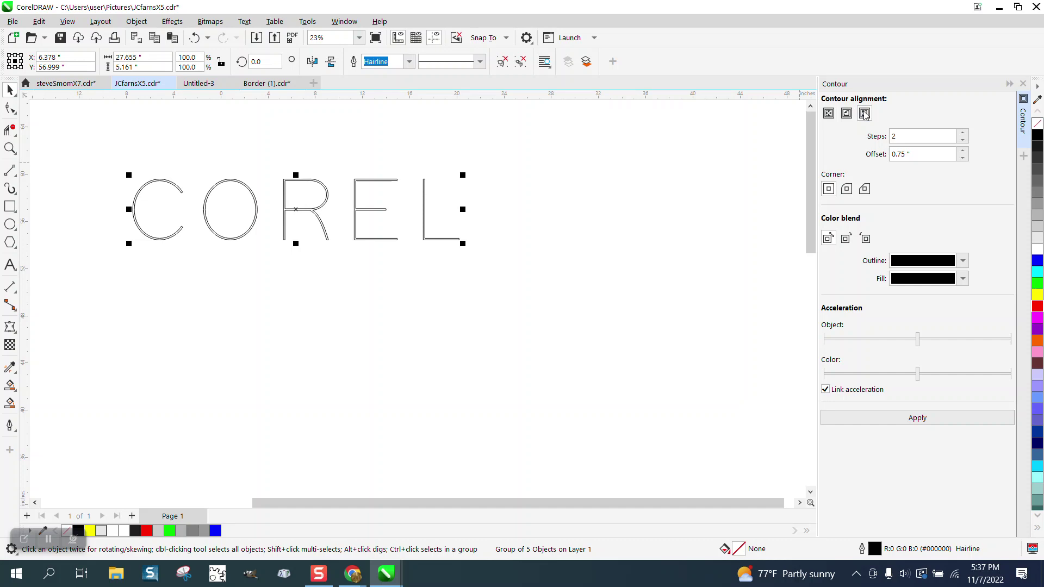
pyautogui.click(917, 418)
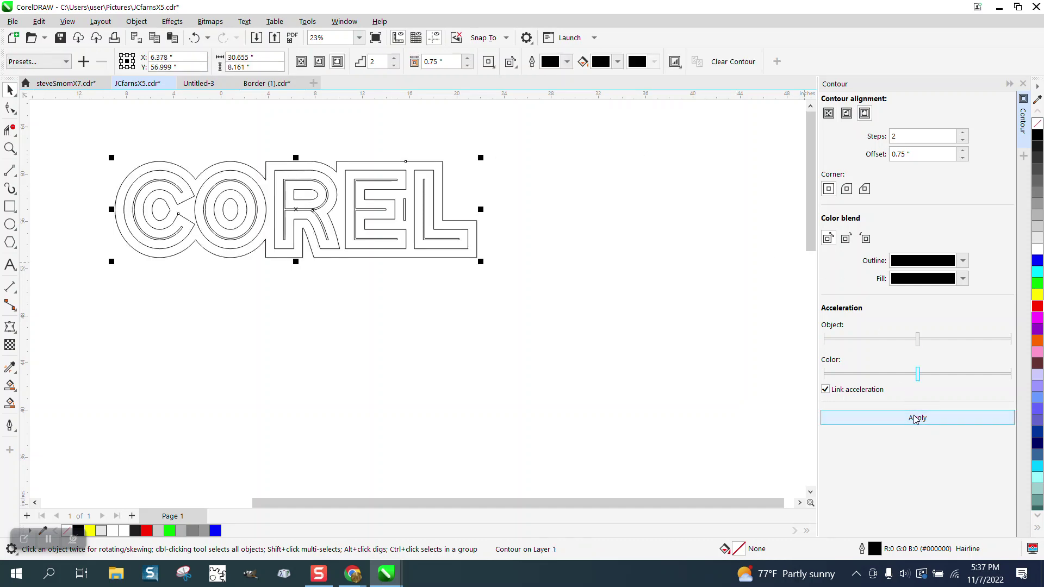
pyautogui.click(194, 38)
pyautogui.scroll(-1, 280, 116)
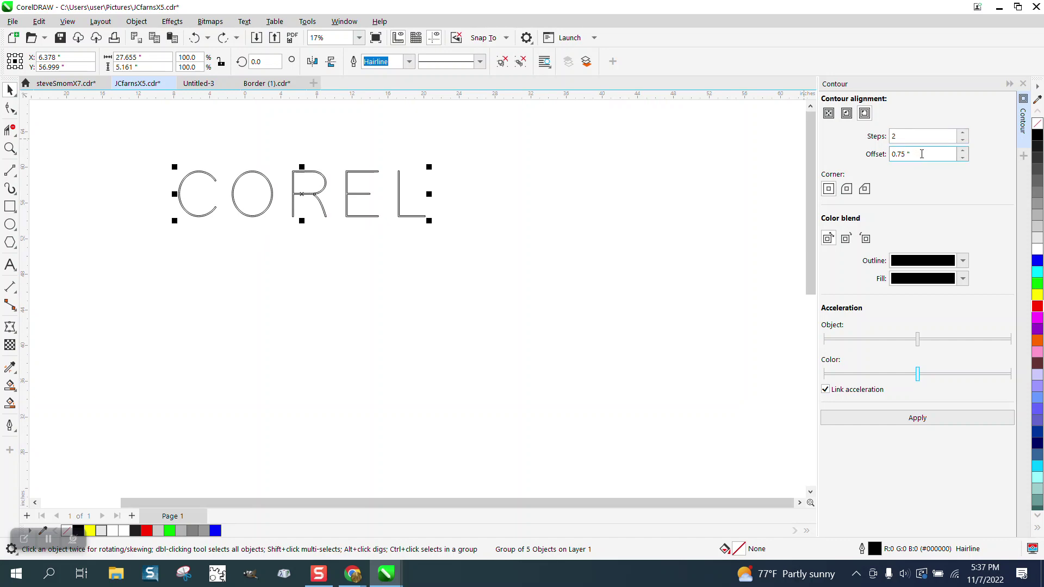
pyautogui.moveTo(921, 154); pyautogui.dragTo(865, 157)
pyautogui.write('.2')
pyautogui.click(918, 420)
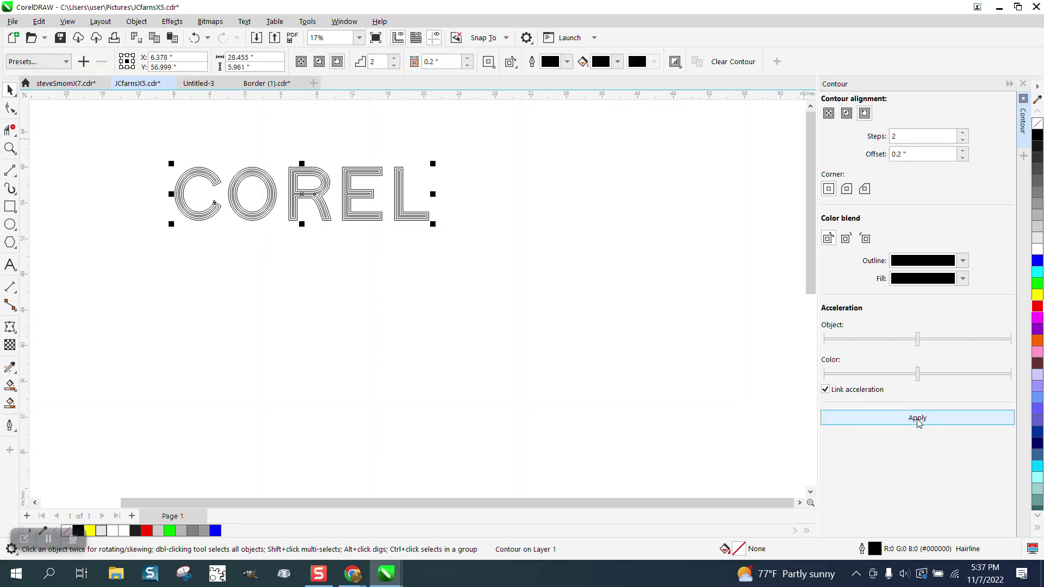
pyautogui.click(10, 148)
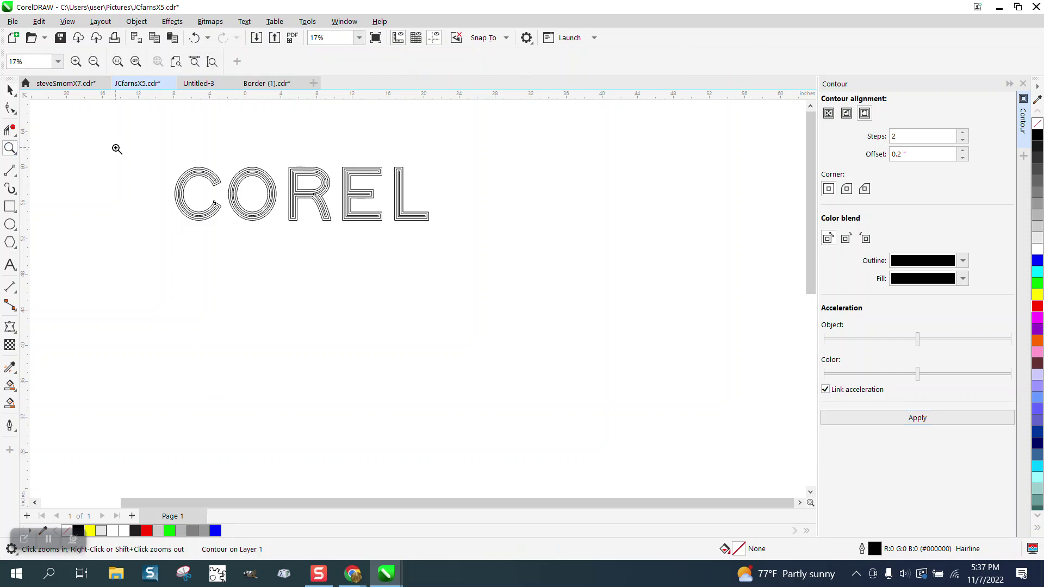
pyautogui.moveTo(116, 146); pyautogui.dragTo(533, 244)
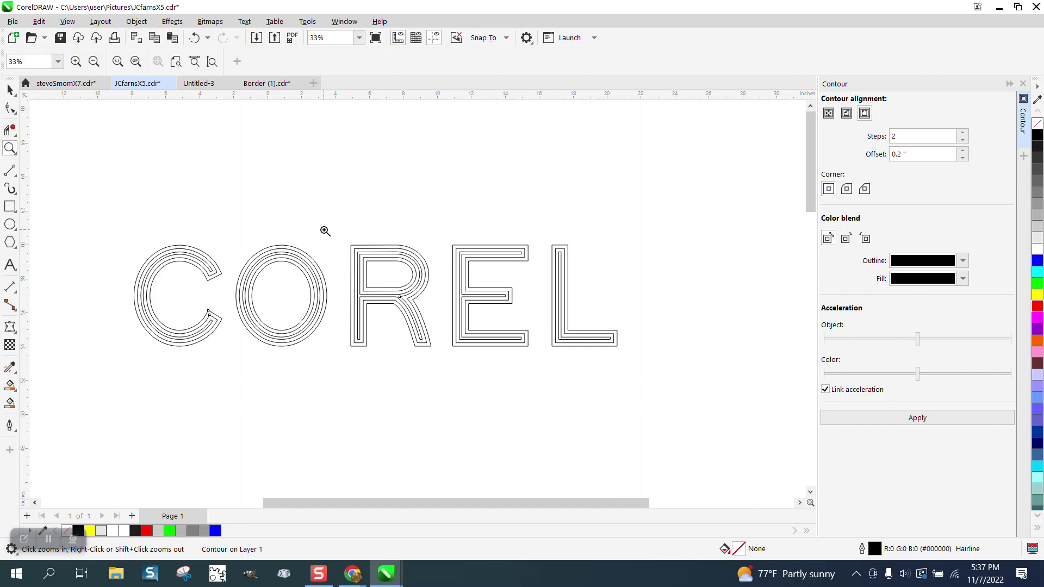
pyautogui.scroll(-2, 325, 231)
# - Break the contour apart from COREL and nudge the contour group 6" down
pyautogui.click(10, 90)
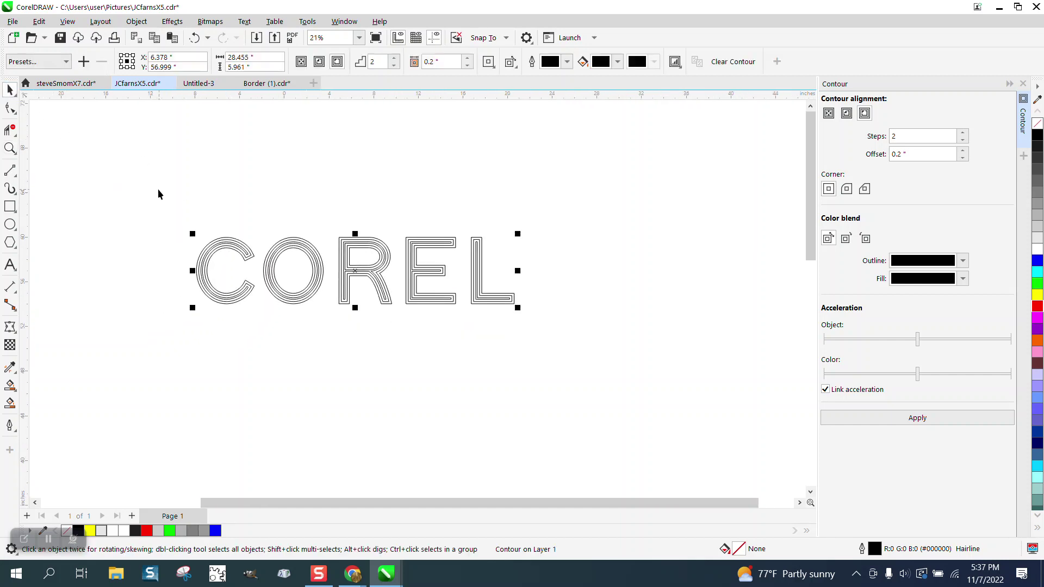
pyautogui.moveTo(158, 197); pyautogui.dragTo(612, 336)
pyautogui.click(137, 21)
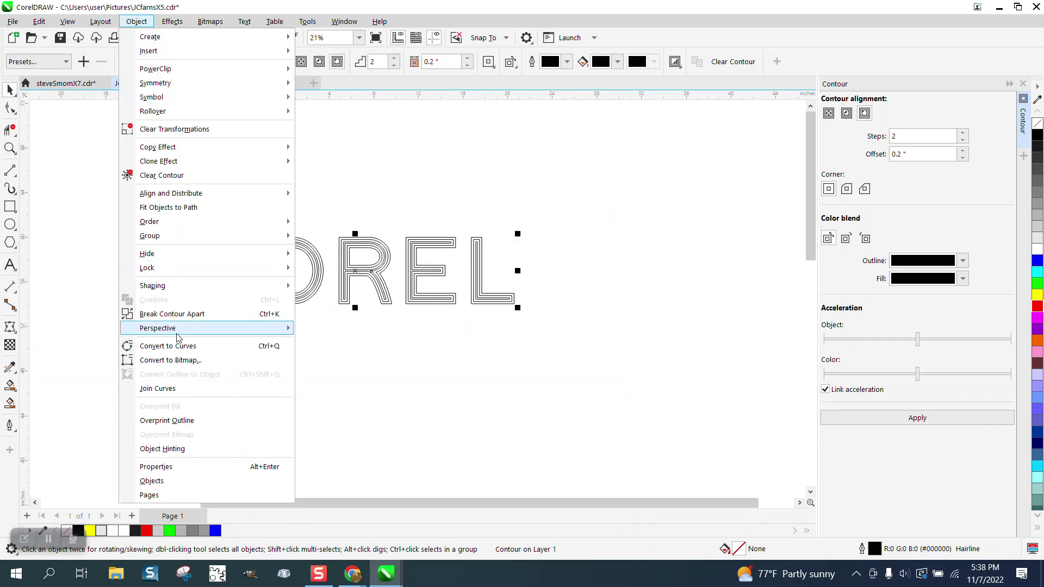
pyautogui.click(177, 315)
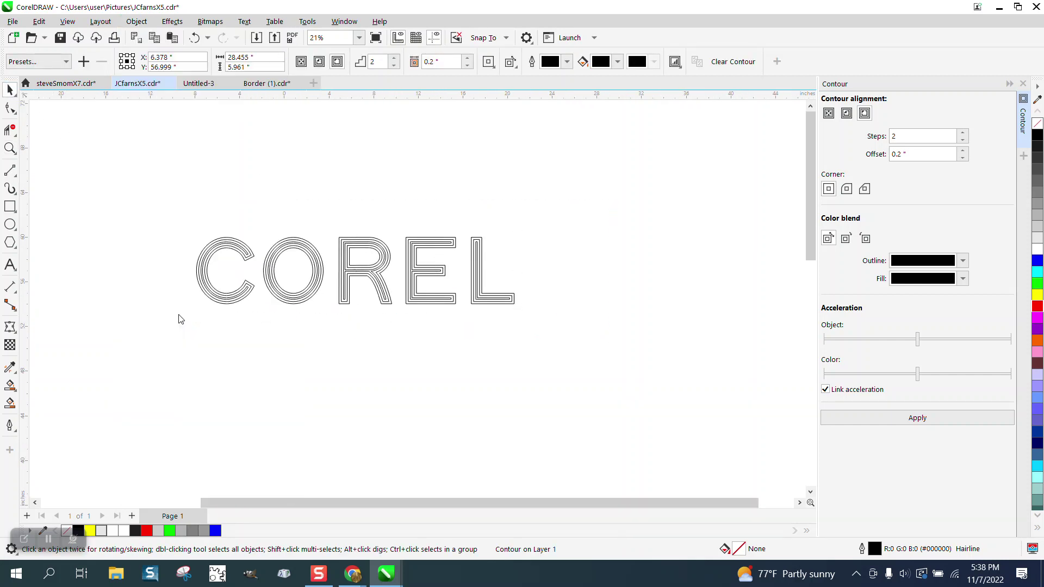
pyautogui.click(295, 304)
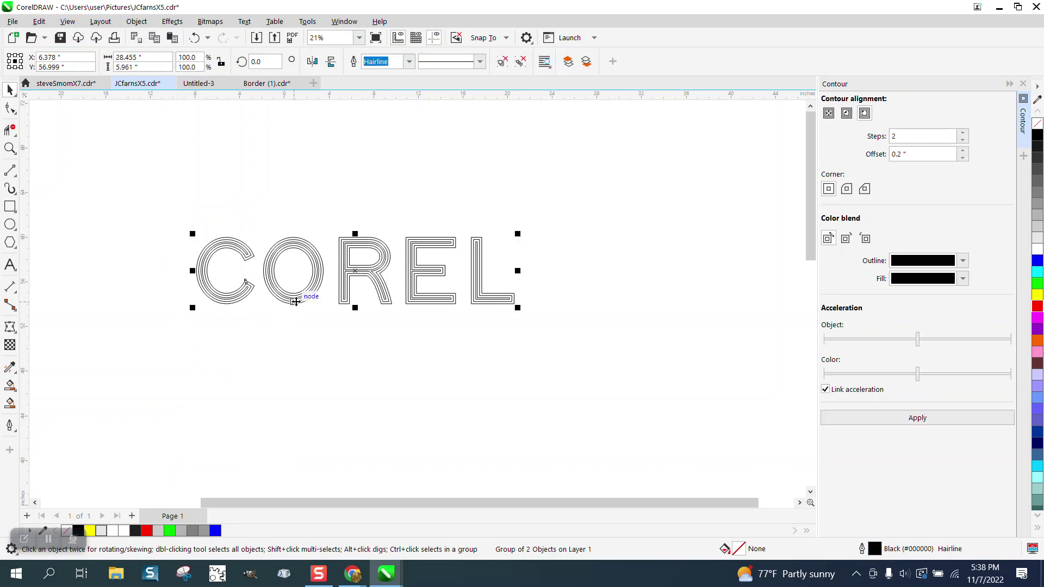
pyautogui.press('Down')
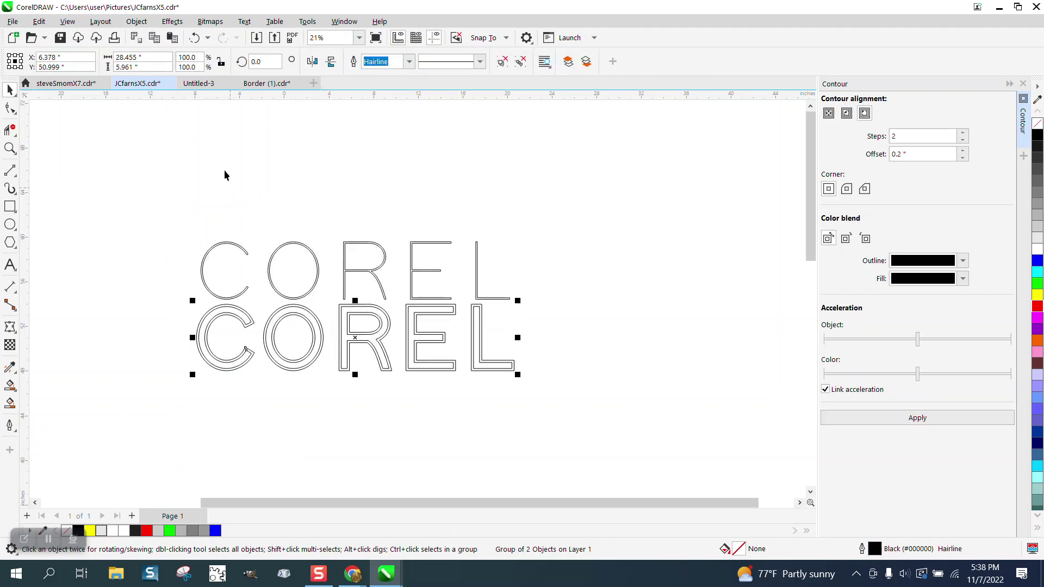
# - Ungroup the contour outlines, duplicate the bottom outline 6" below, and nudge the original COREL up
pyautogui.click(136, 21)
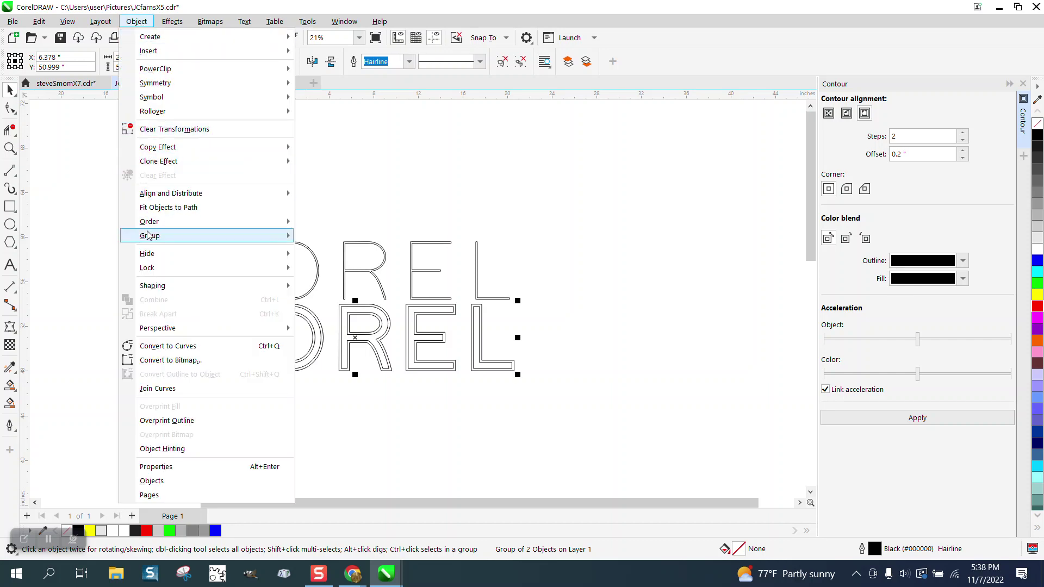
pyautogui.moveTo(157, 234)
pyautogui.click(333, 245)
pyautogui.click(342, 302)
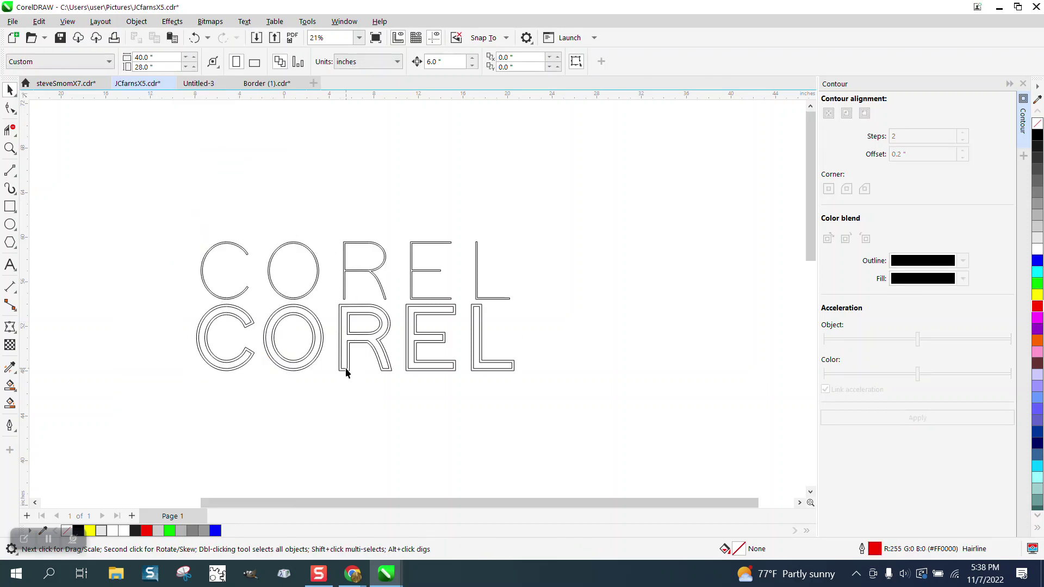
pyautogui.click(347, 371)
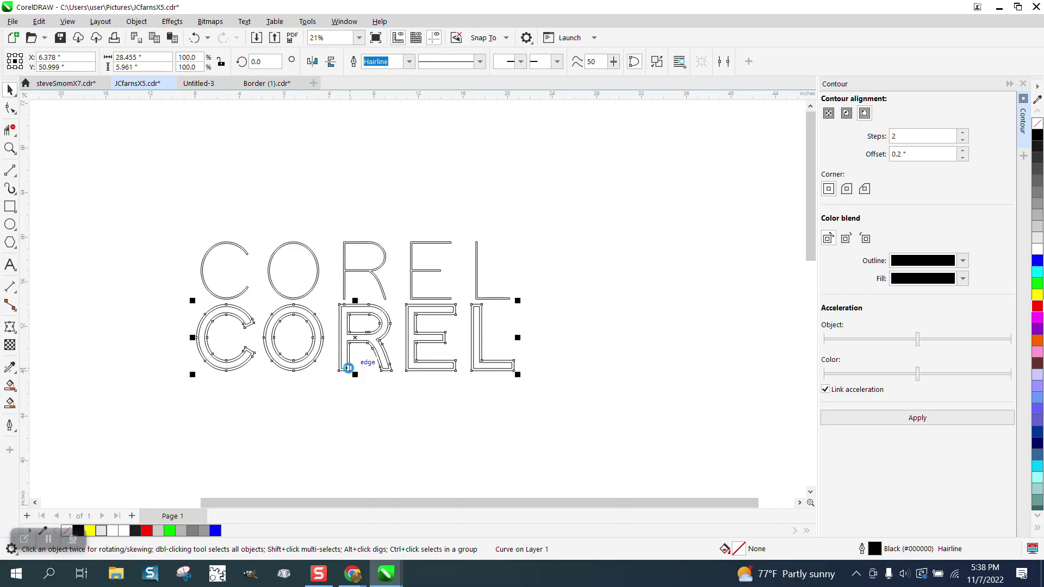
pyautogui.moveTo(348, 368); pyautogui.dragTo(349, 368)
pyautogui.hotkey('ctrl', 'd')
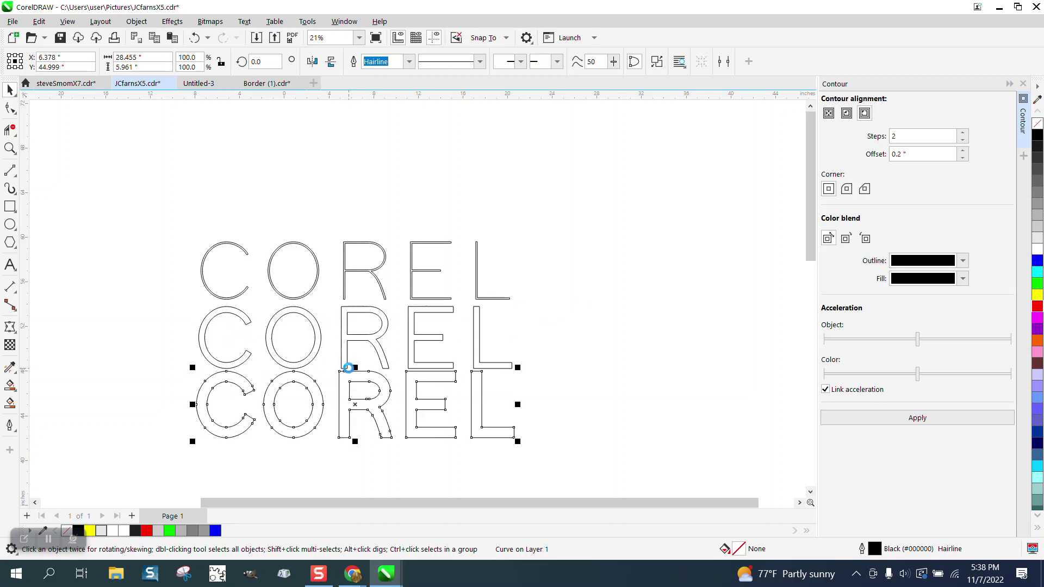
pyautogui.click(319, 277)
pyautogui.press('Up')
pyautogui.press('Up')
pyautogui.press('Up')
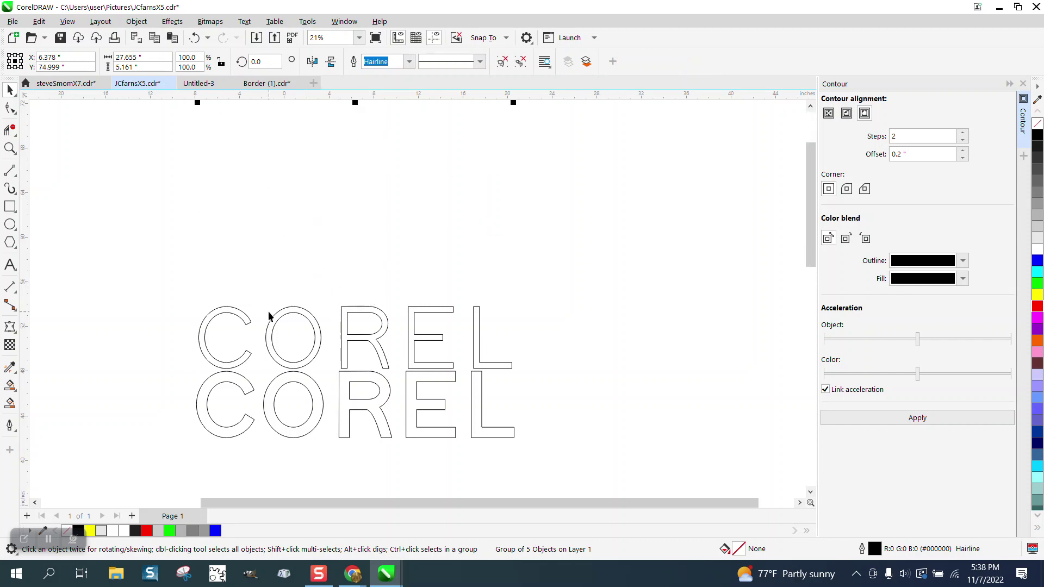
# - Give both COREL rows a light grey #E6E6E6 fill with no outline
pyautogui.moveTo(187, 301); pyautogui.dragTo(552, 448)
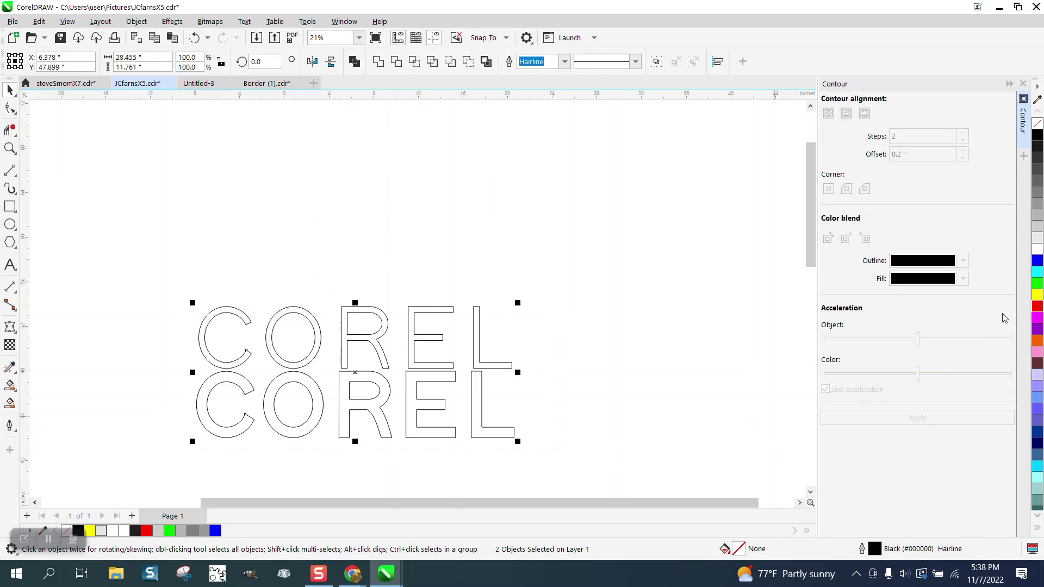
pyautogui.click(1037, 239)
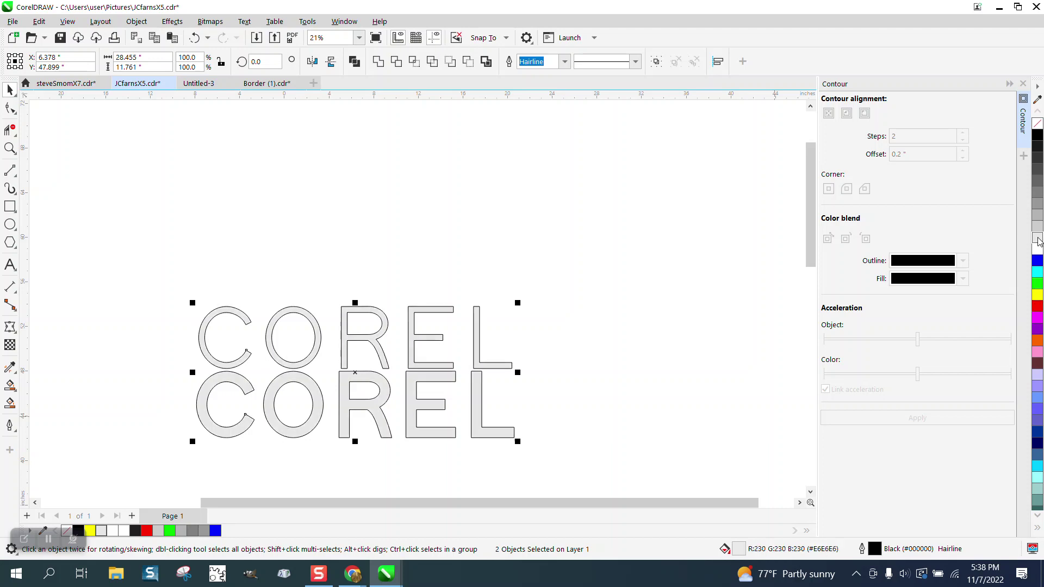
pyautogui.rightClick(1038, 126)
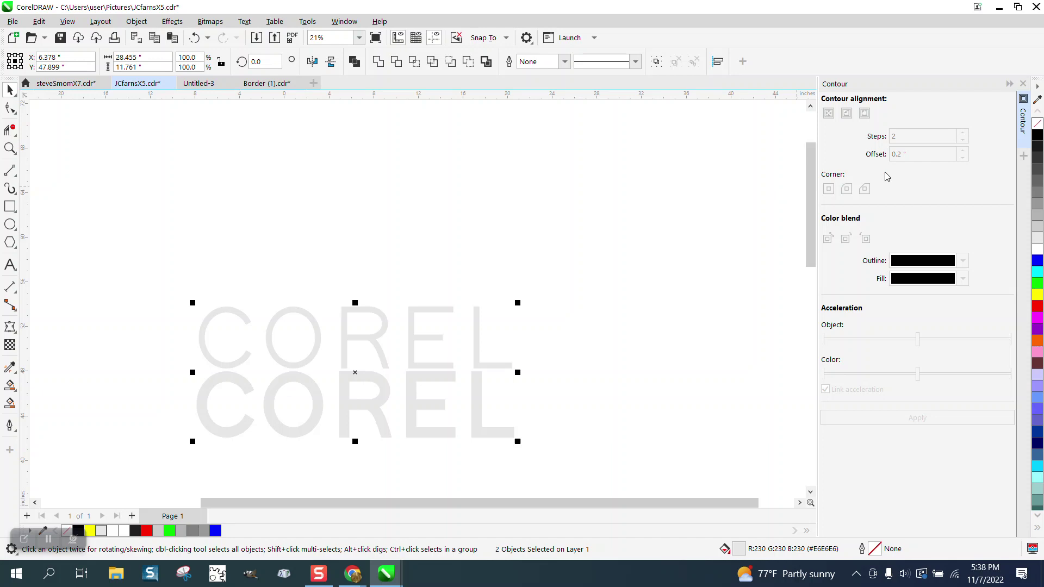
pyautogui.click(1023, 84)
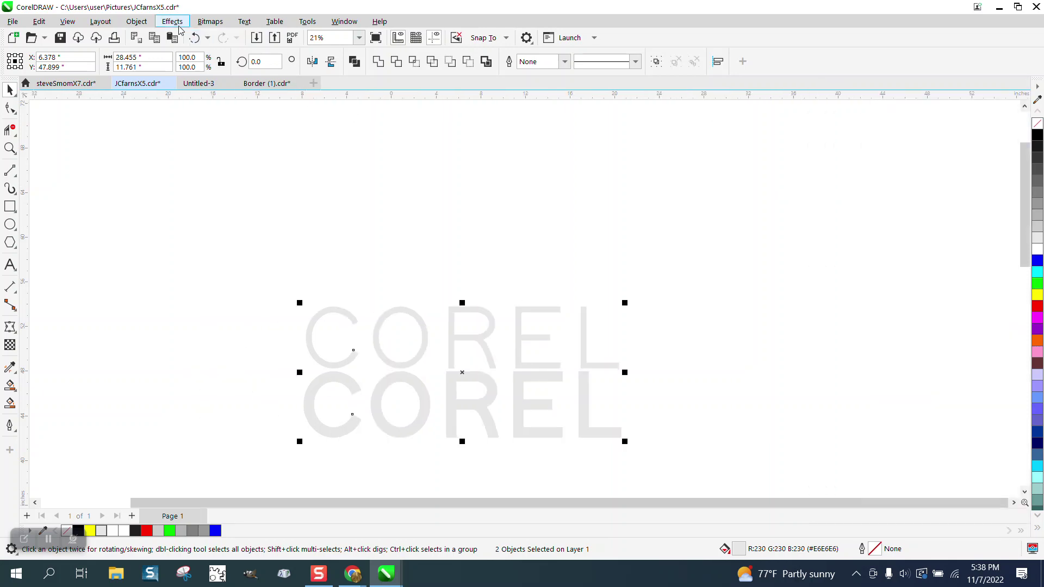
pyautogui.click(172, 21)
# - Apply a soft-edge bevel with 0.2" distance to the top COREL row only
pyautogui.click(184, 285)
pyautogui.click(470, 255)
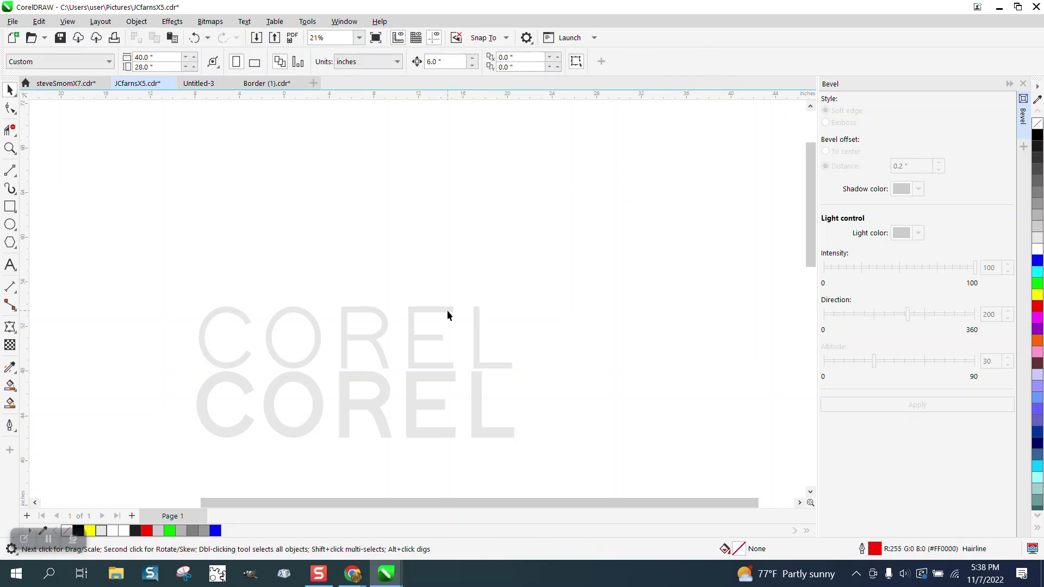
pyautogui.click(446, 309)
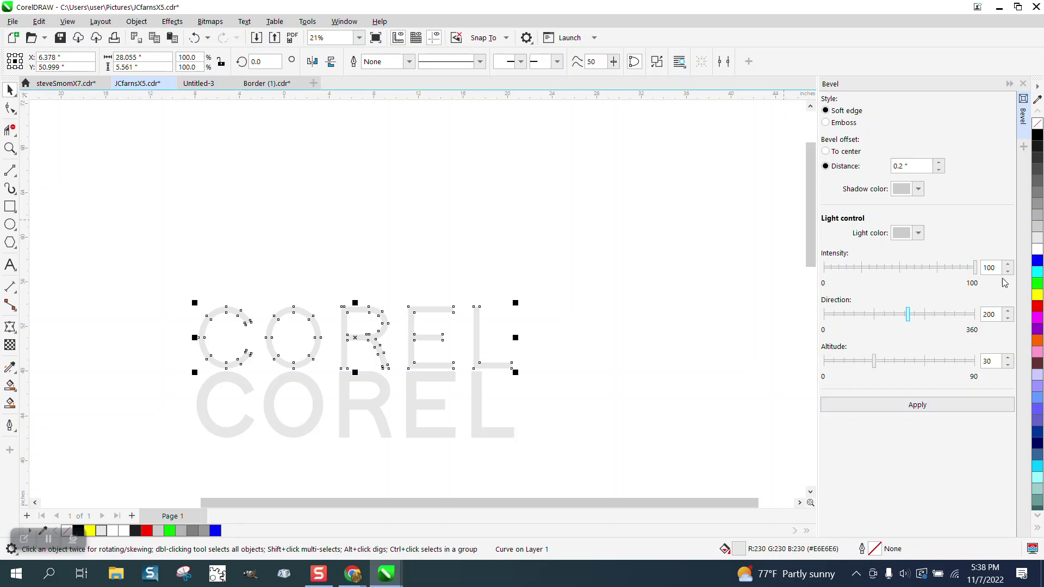
pyautogui.click(917, 407)
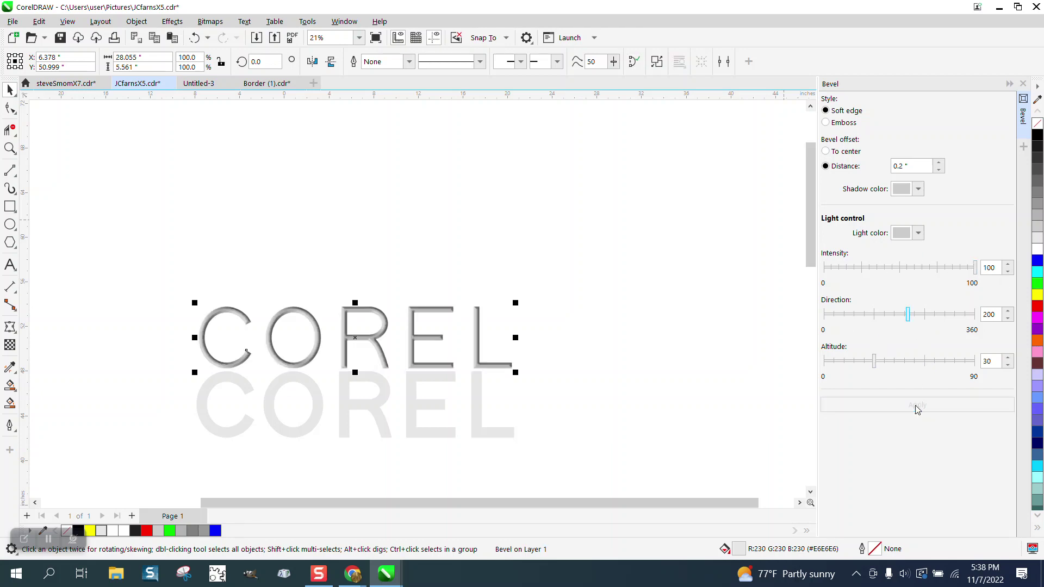
pyautogui.click(15, 153)
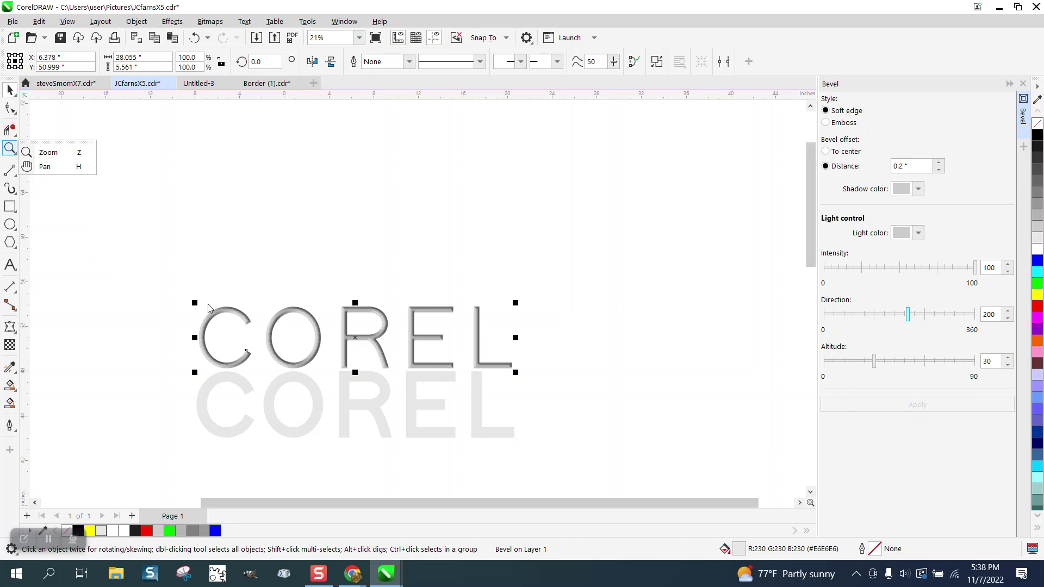
pyautogui.click(47, 153)
pyautogui.moveTo(191, 293); pyautogui.dragTo(301, 370)
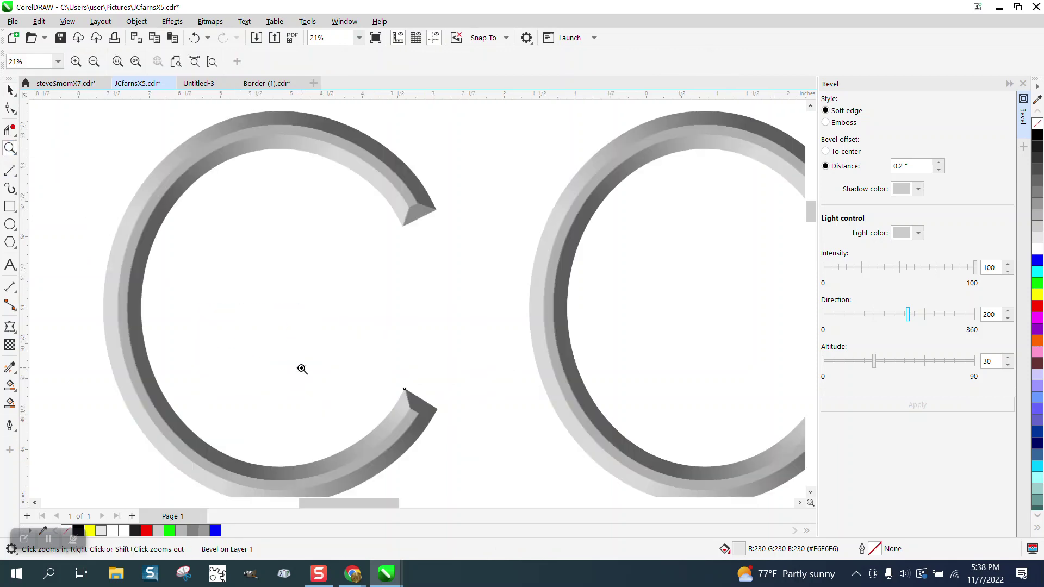
pyautogui.scroll(-5, 295, 354)
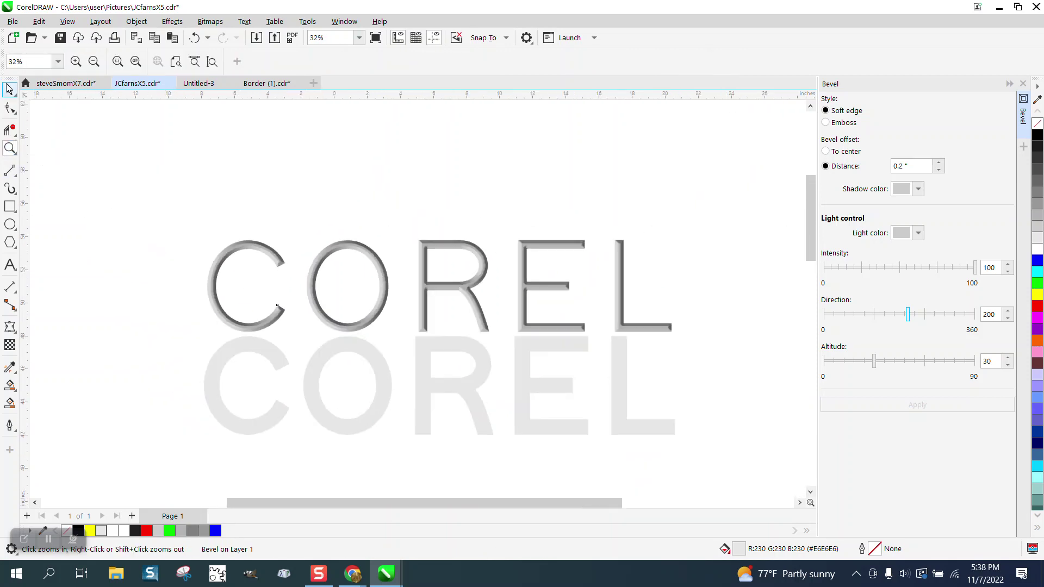
# - Apply the same bevel to the lower COREL and drag it 6" up over the top row
pyautogui.click(9, 90)
pyautogui.click(347, 346)
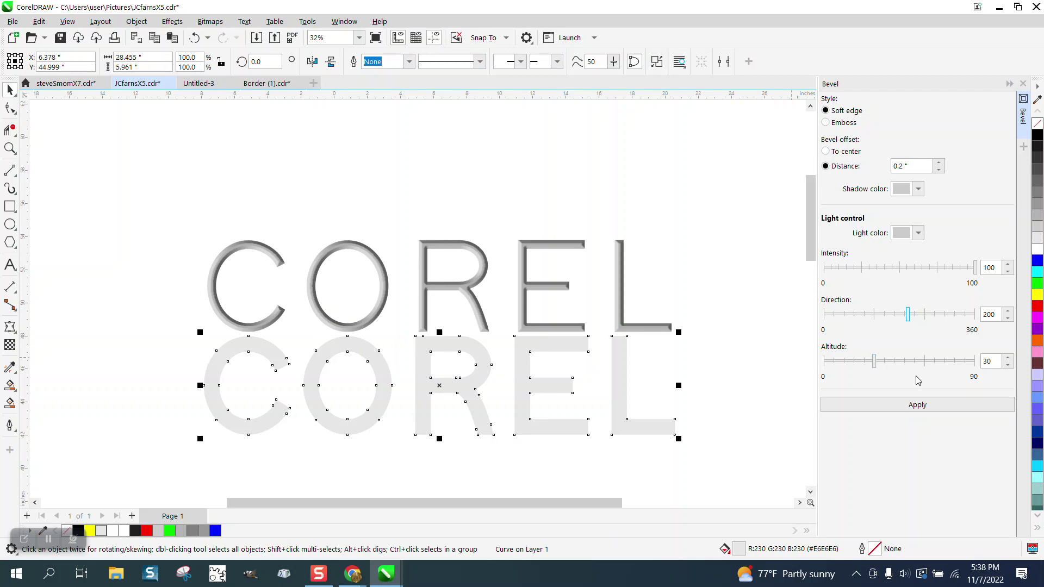
pyautogui.click(920, 406)
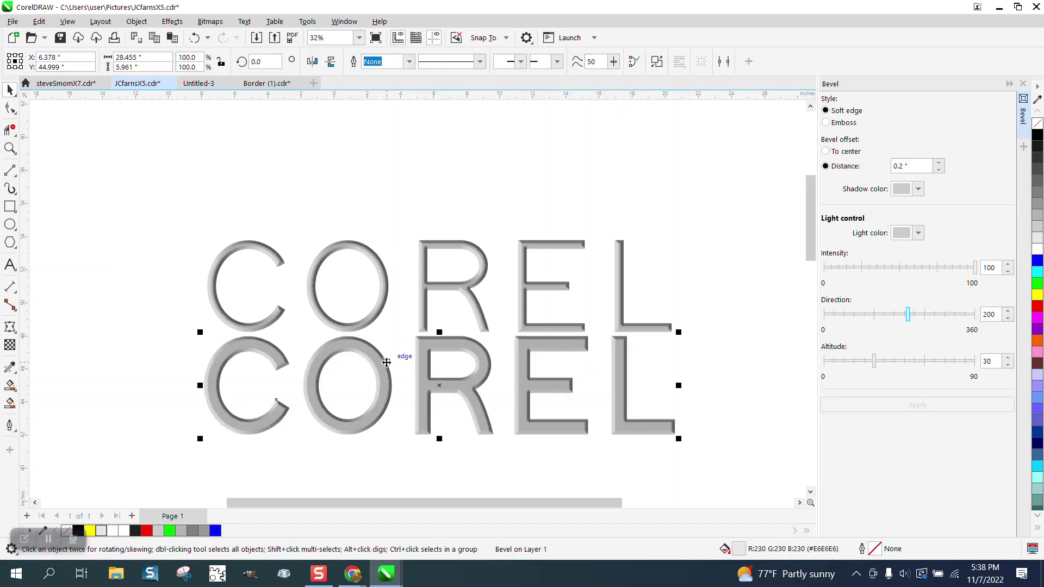
pyautogui.moveTo(386, 362); pyautogui.dragTo(386, 262)
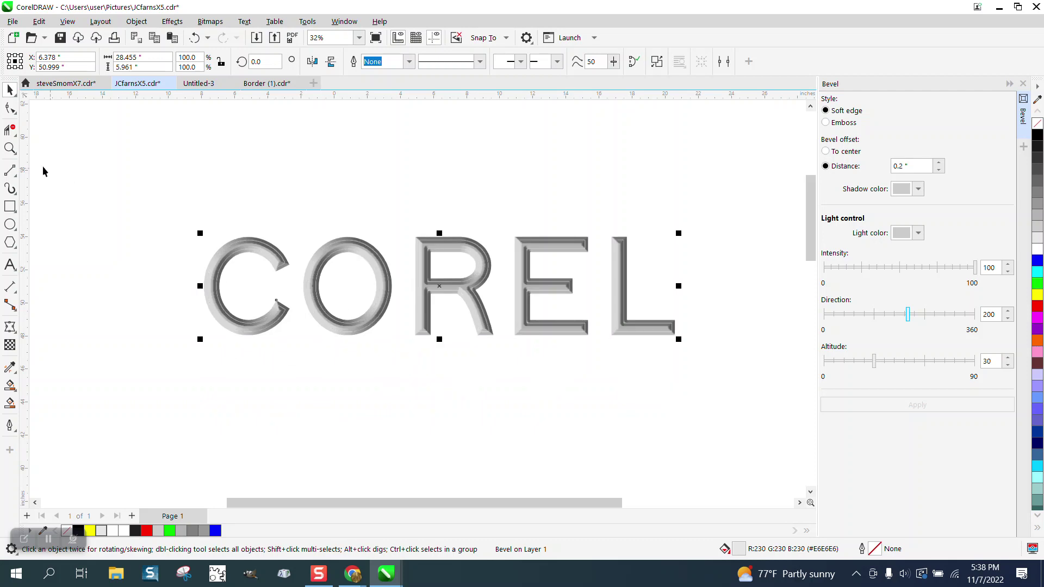
# - Inspect the bevel on the C up close, then zoom out and select the bevelled COREL
pyautogui.click(10, 149)
pyautogui.moveTo(198, 217); pyautogui.dragTo(379, 355)
pyautogui.moveTo(384, 214); pyautogui.dragTo(441, 265)
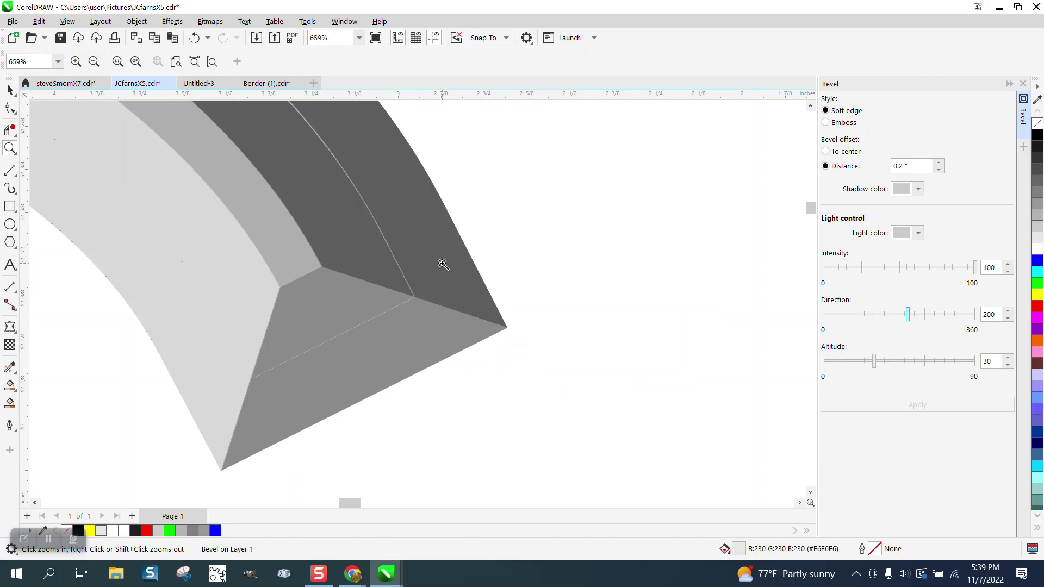
pyautogui.scroll(-2, 411, 279)
pyautogui.scroll(-5, 413, 289)
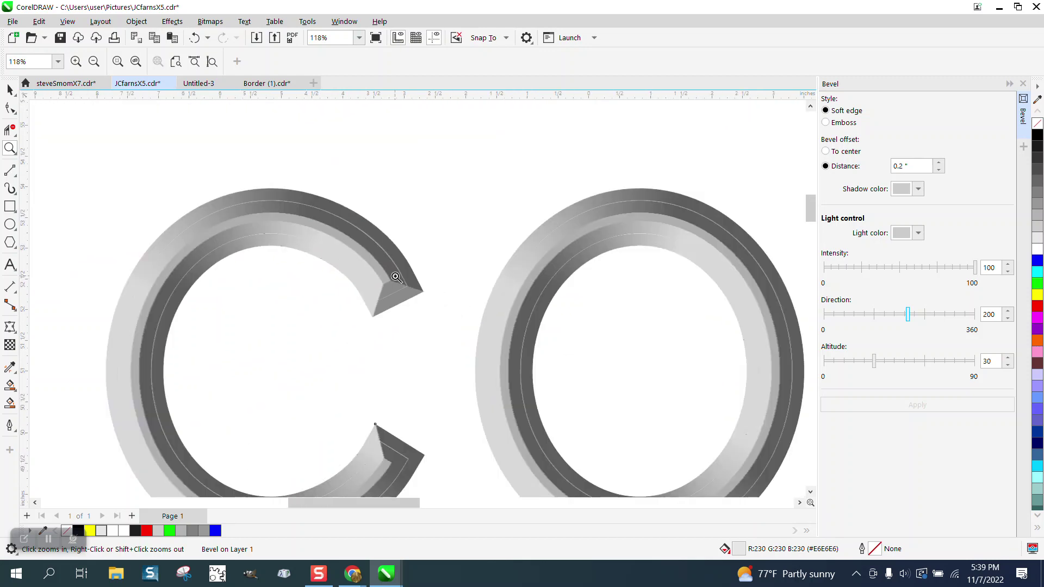
pyautogui.scroll(-1, 357, 252)
pyautogui.click(10, 90)
pyautogui.scroll(-3, 180, 187)
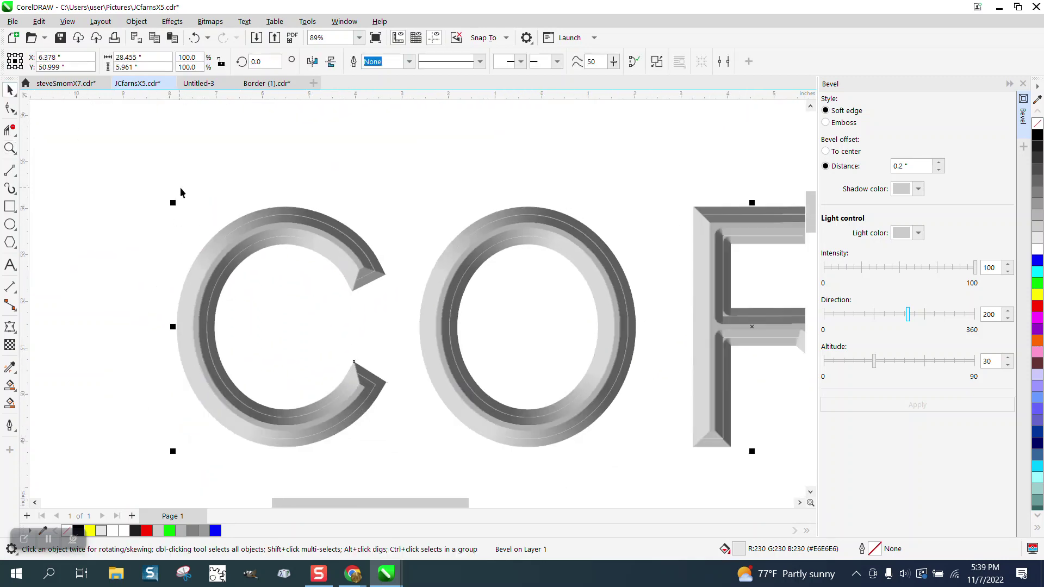
pyautogui.moveTo(153, 177); pyautogui.dragTo(407, 336)
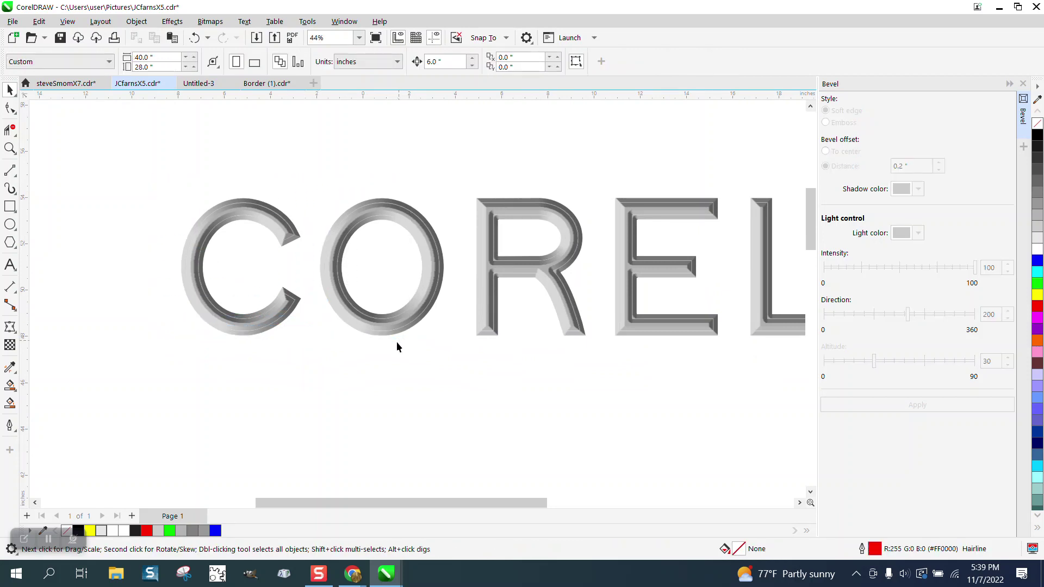
pyautogui.scroll(-1, 314, 321)
pyautogui.click(344, 317)
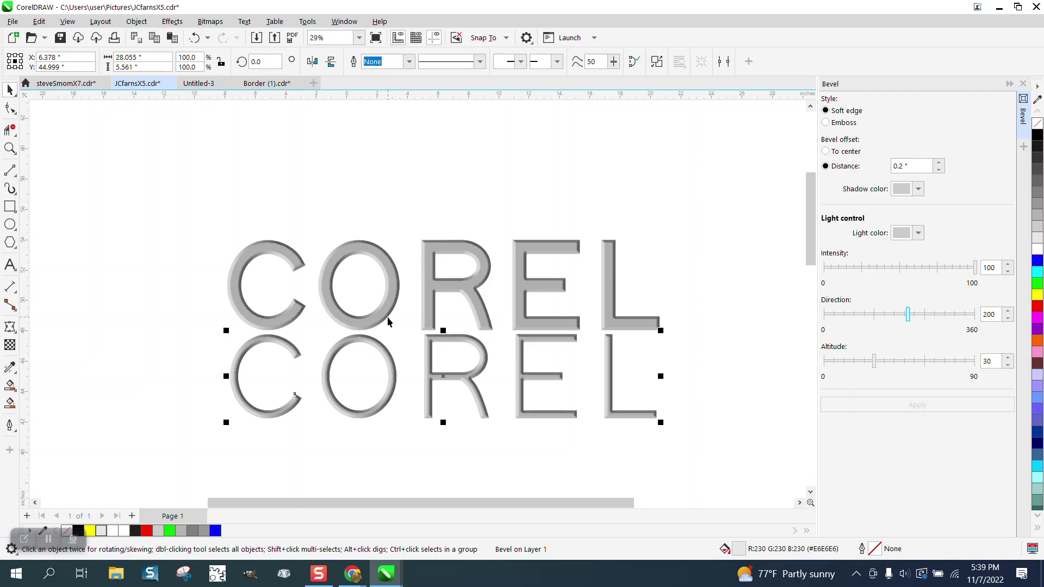
# - Give the bevelled letters a light gray outline and move the copy onto the original COREL
pyautogui.rightClick(1037, 243)
pyautogui.moveTo(658, 326); pyautogui.dragTo(659, 326)
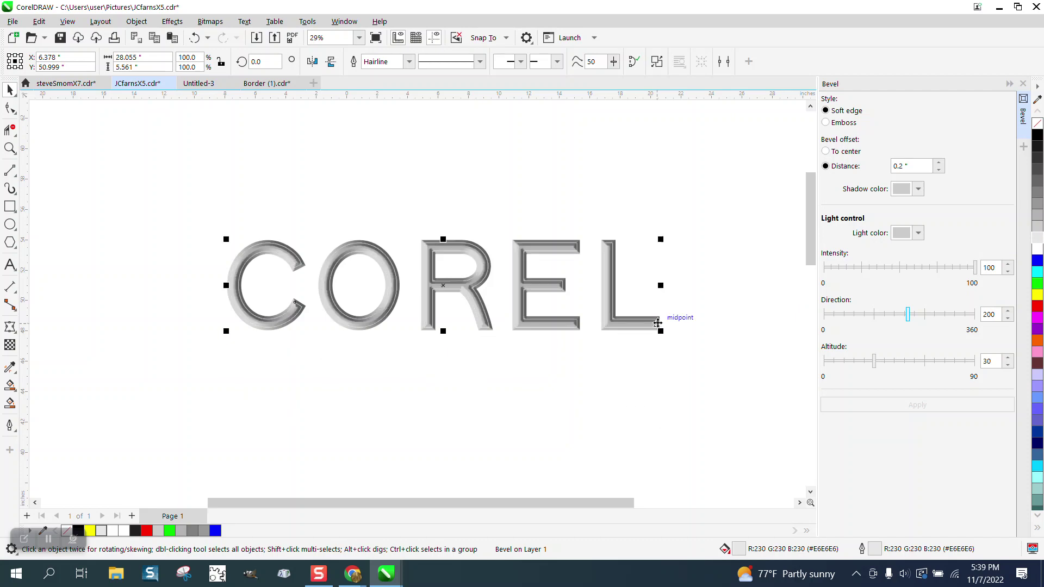
pyautogui.click(10, 147)
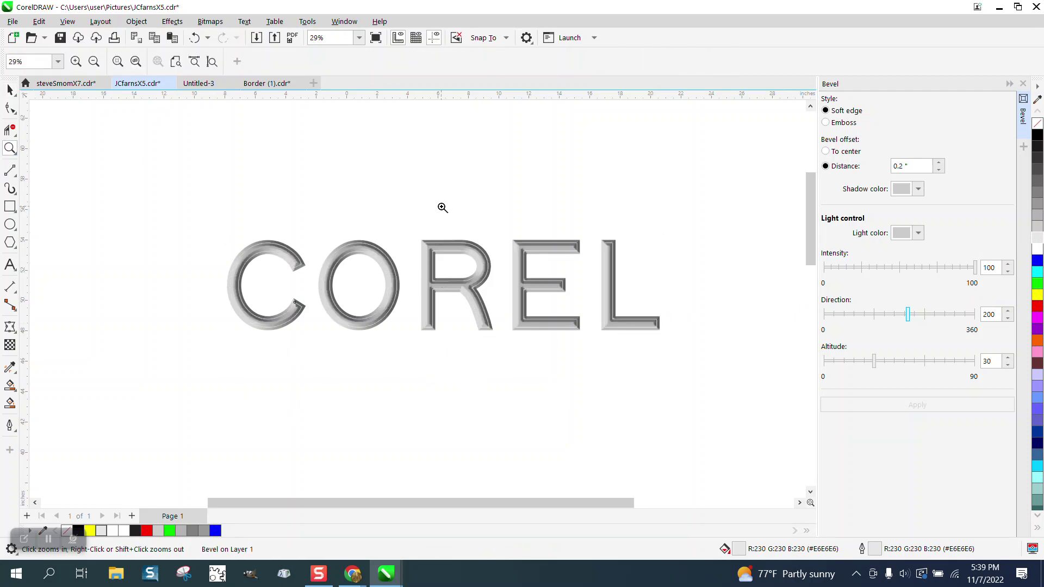
pyautogui.moveTo(442, 209); pyautogui.dragTo(550, 283)
pyautogui.rightClick(336, 255)
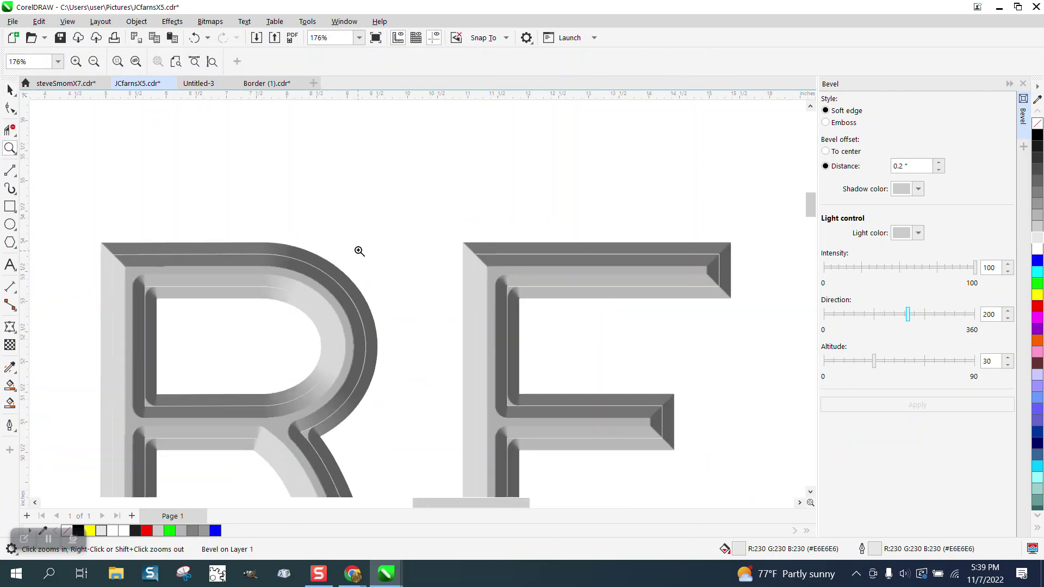
# - Remove the outline from the bevelled letters and duplicate them
pyautogui.press('space')
pyautogui.scroll(-3, 204, 191)
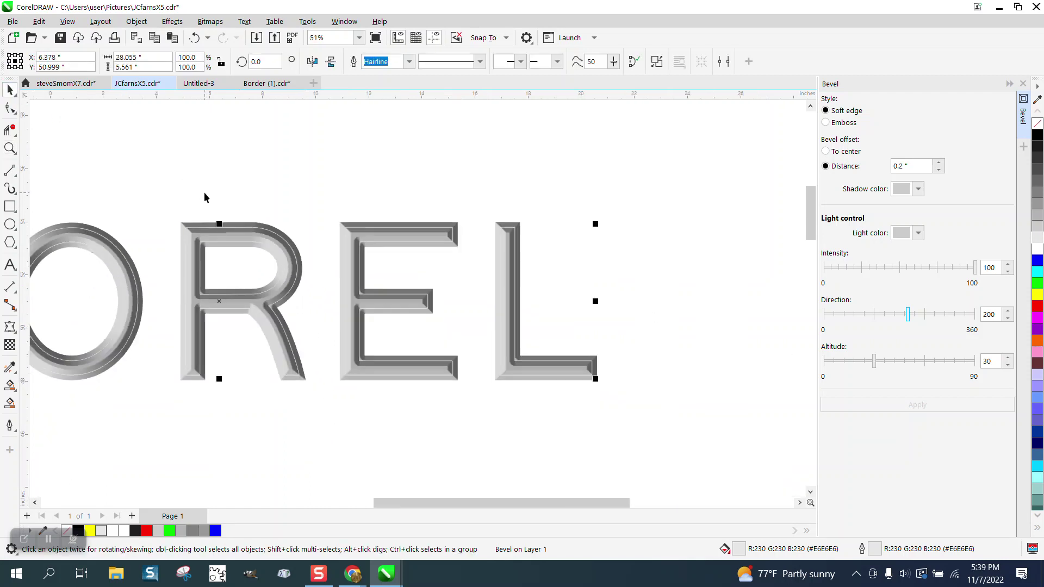
pyautogui.rightClick(1036, 127)
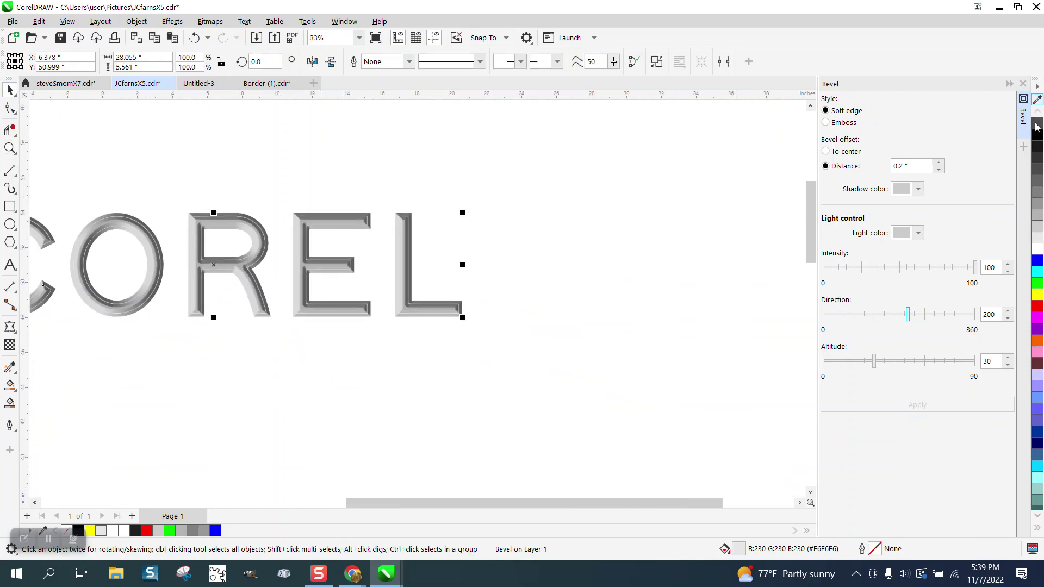
pyautogui.click(12, 148)
pyautogui.moveTo(195, 216); pyautogui.dragTo(306, 248)
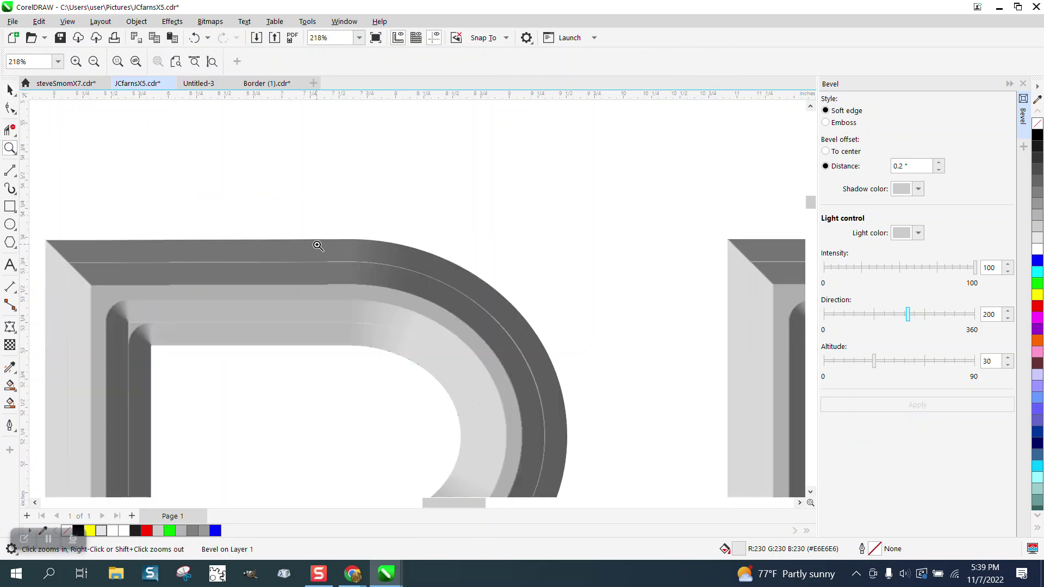
pyautogui.click(10, 90)
pyautogui.scroll(-3, 266, 169)
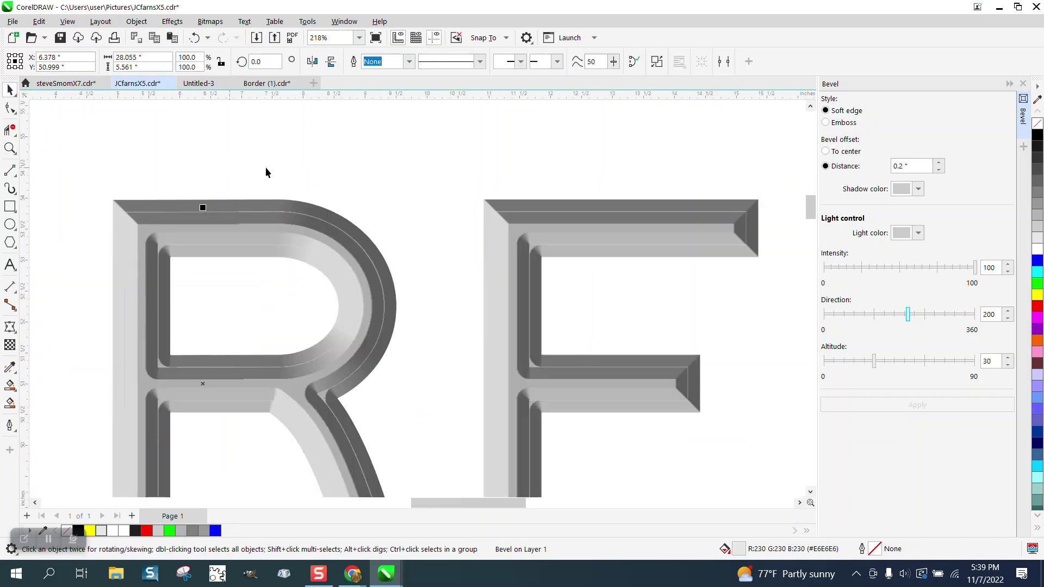
pyautogui.scroll(-2, 271, 169)
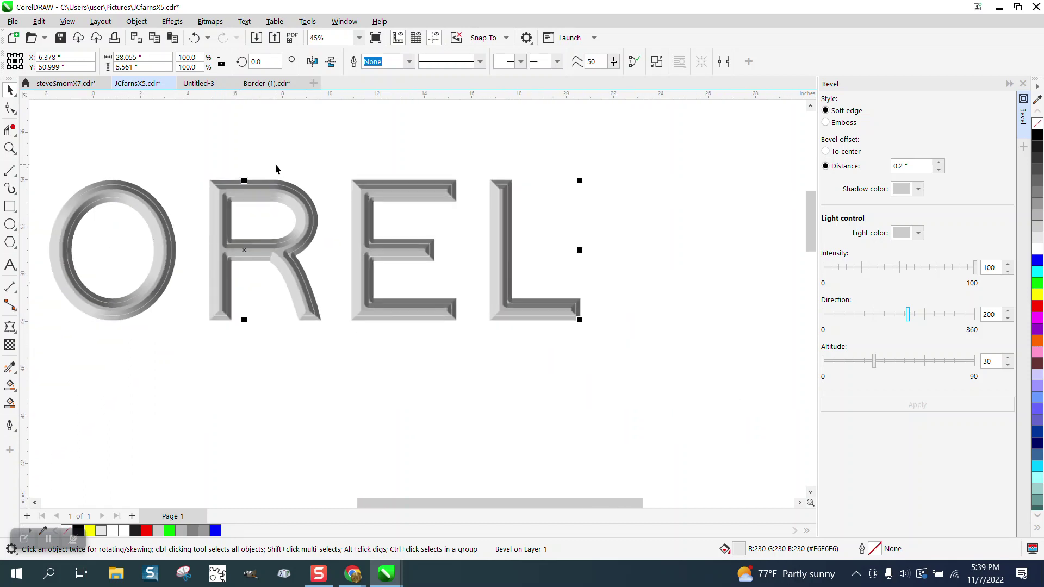
pyautogui.hotkey('ctrl', 'd')
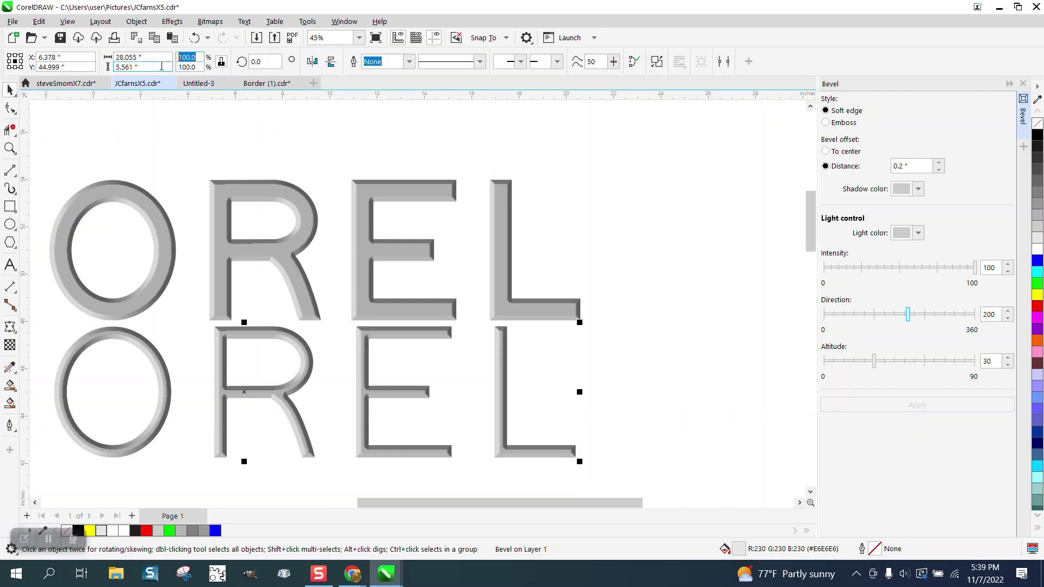
# - Scale the copy to 101%, move it up onto the original, then undo to restore the double bevel
pyautogui.write('101')
pyautogui.press('Return')
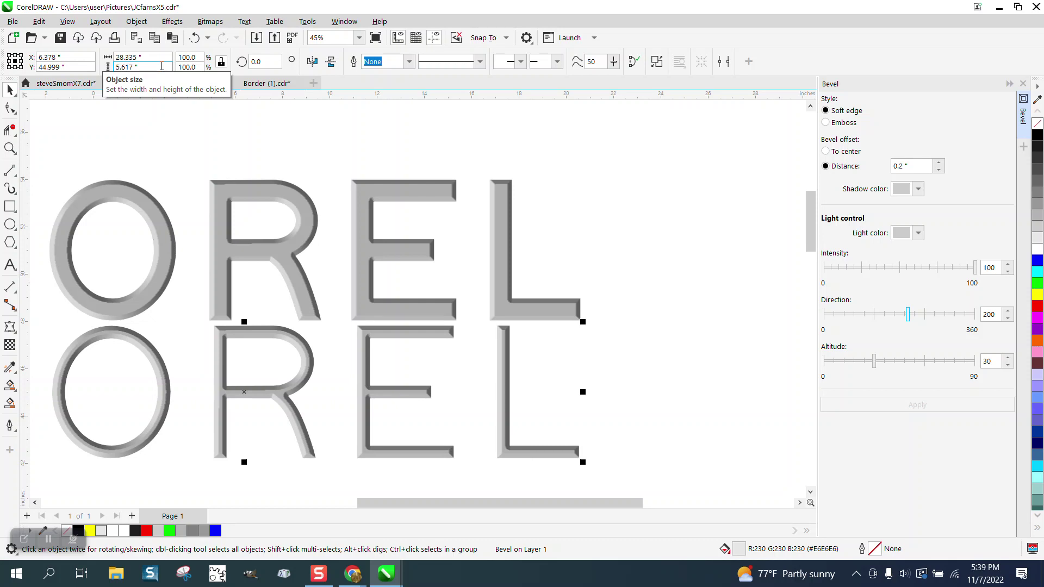
pyautogui.press('Up')
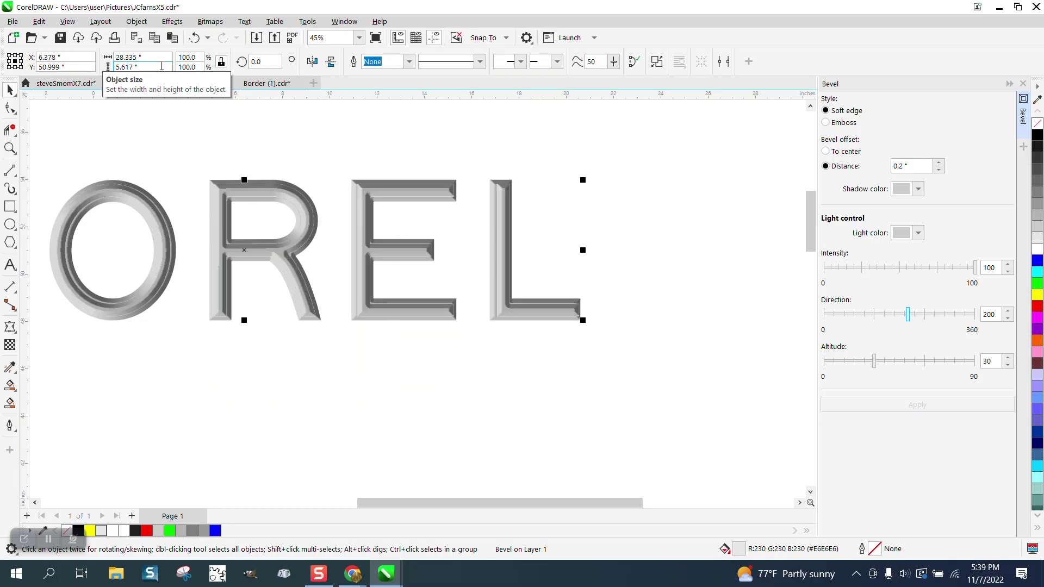
pyautogui.click(10, 148)
pyautogui.moveTo(179, 170); pyautogui.dragTo(378, 276)
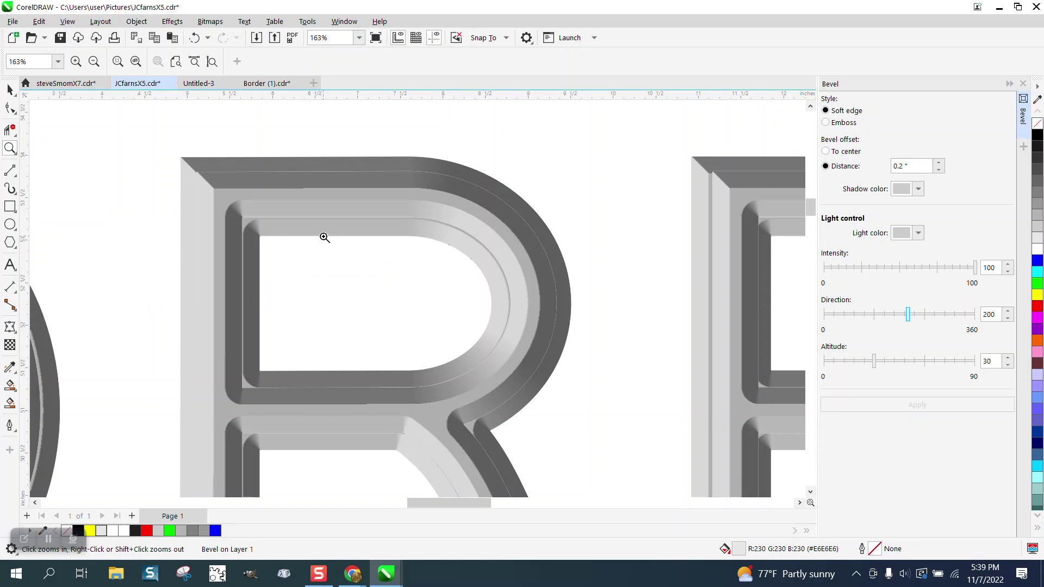
pyautogui.click(195, 38)
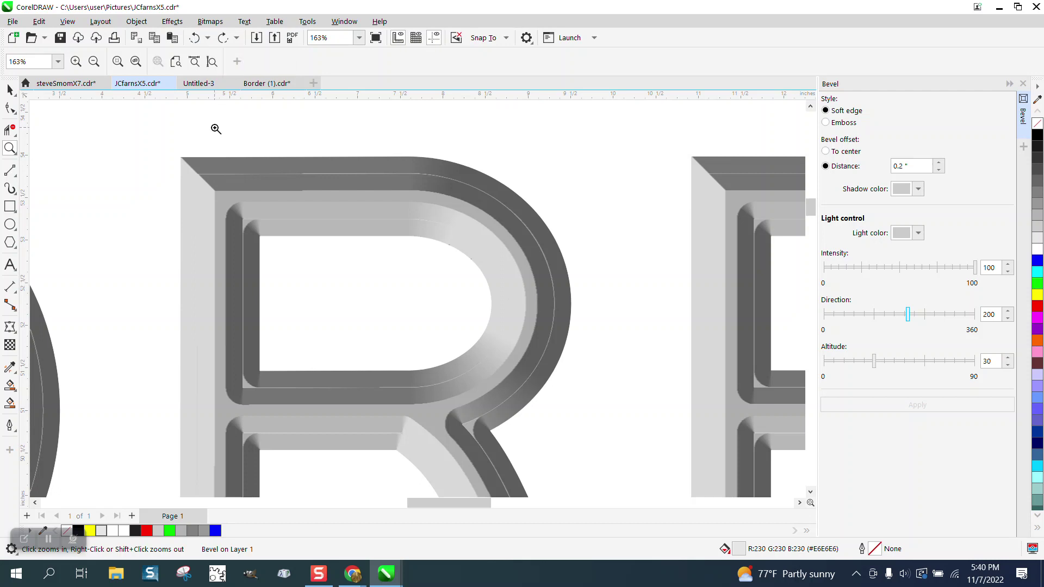
pyautogui.scroll(-4, 348, 164)
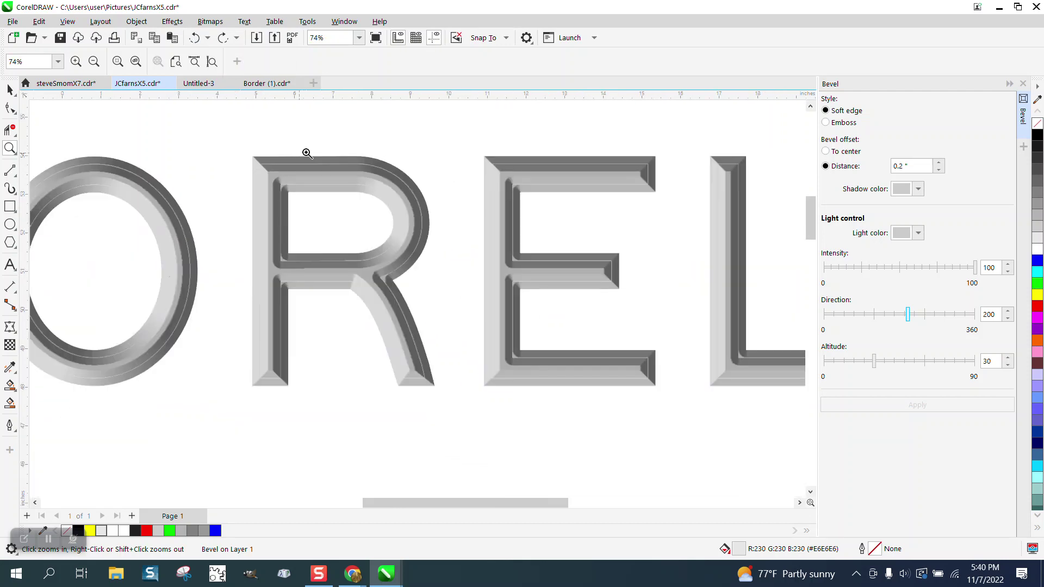
# - Draw a blue-filled rectangle around COREL and send it to the back of the page
pyautogui.click(10, 206)
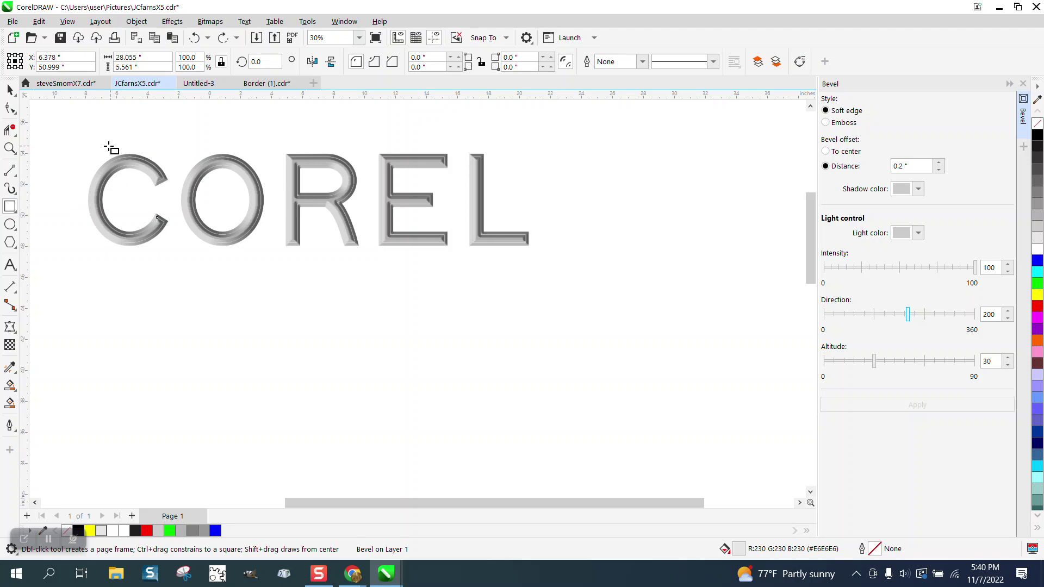
pyautogui.moveTo(65, 133); pyautogui.dragTo(565, 270)
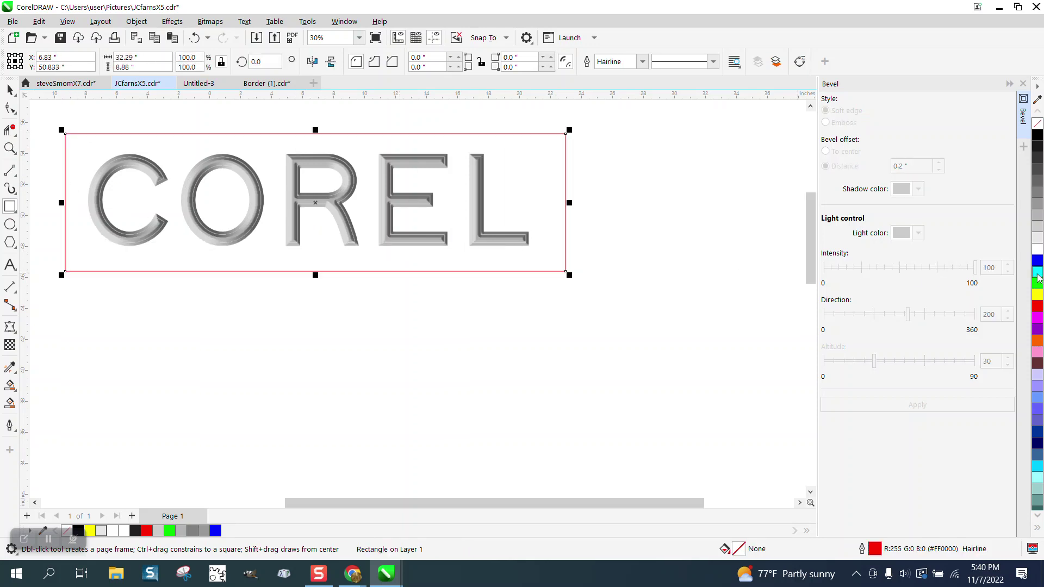
pyautogui.click(1038, 261)
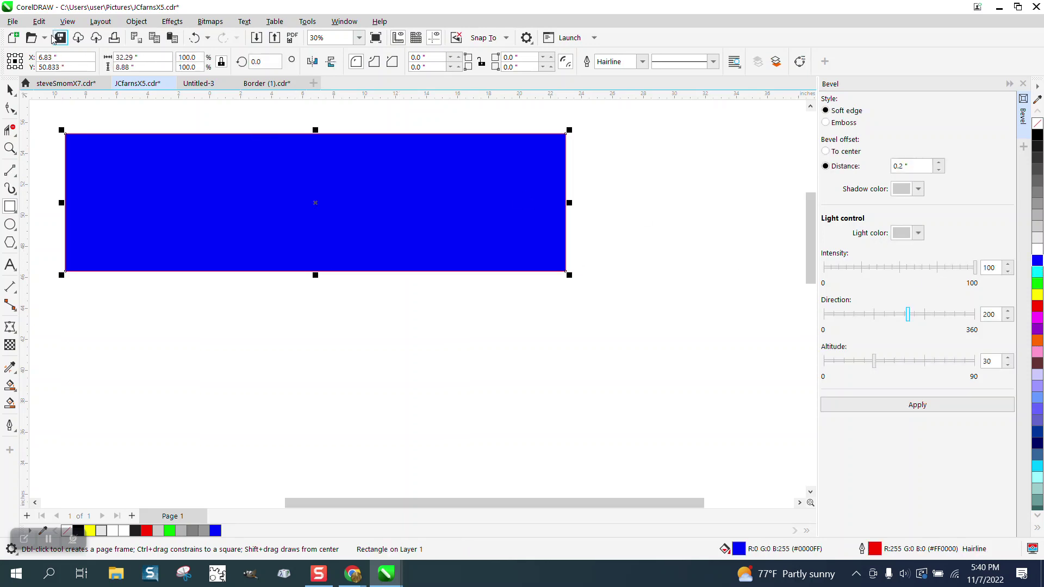
pyautogui.click(136, 21)
pyautogui.moveTo(163, 223)
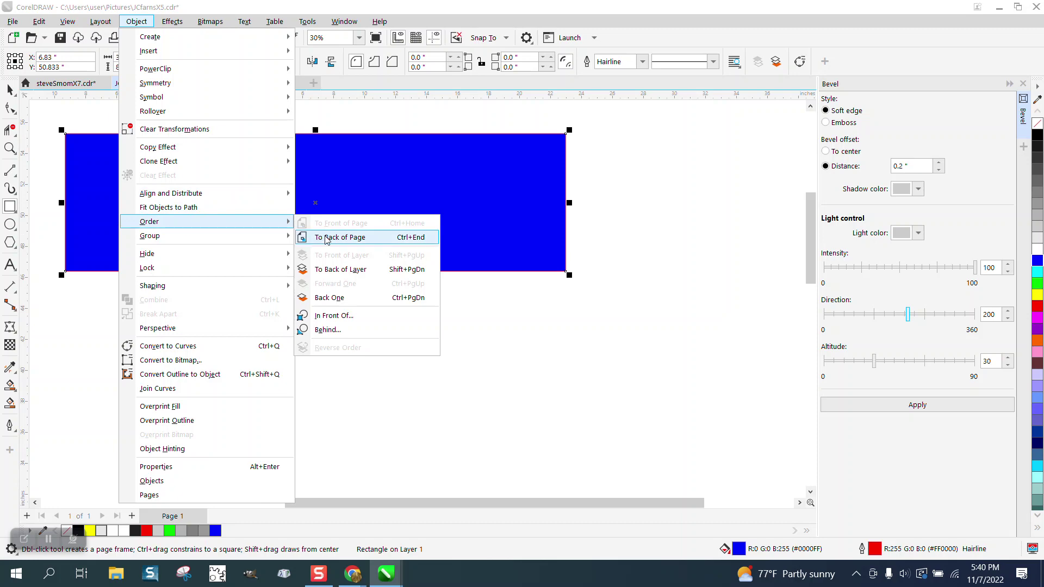
pyautogui.click(326, 239)
pyautogui.click(9, 147)
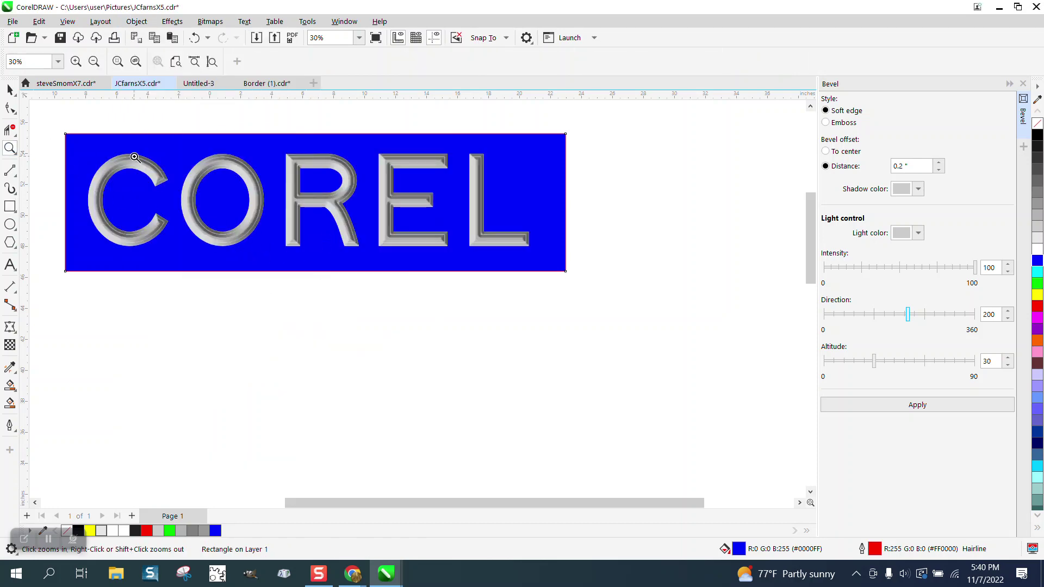
pyautogui.moveTo(129, 155); pyautogui.dragTo(209, 188)
pyautogui.scroll(-2, 249, 186)
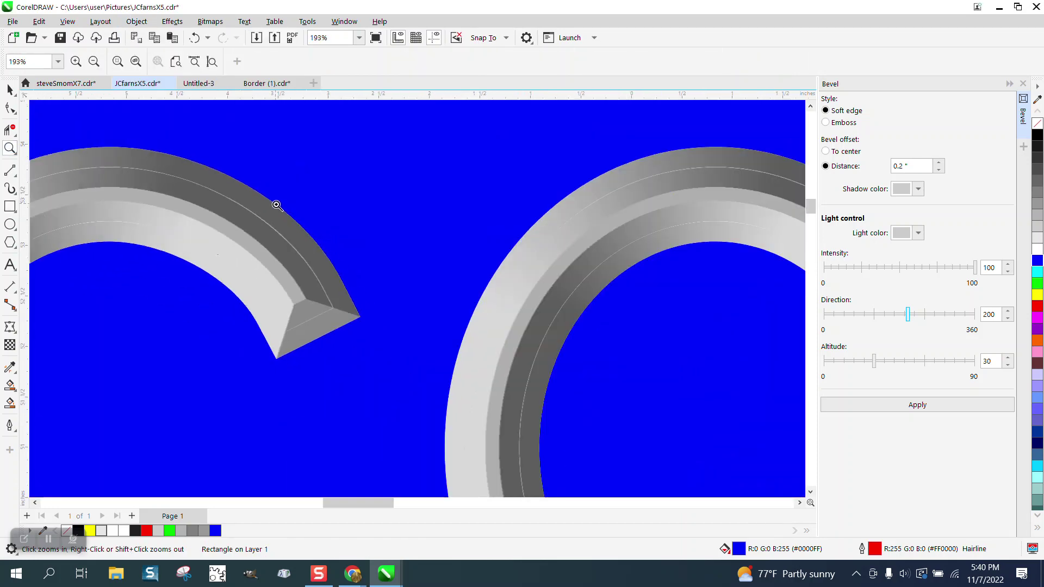
pyautogui.scroll(-4, 286, 223)
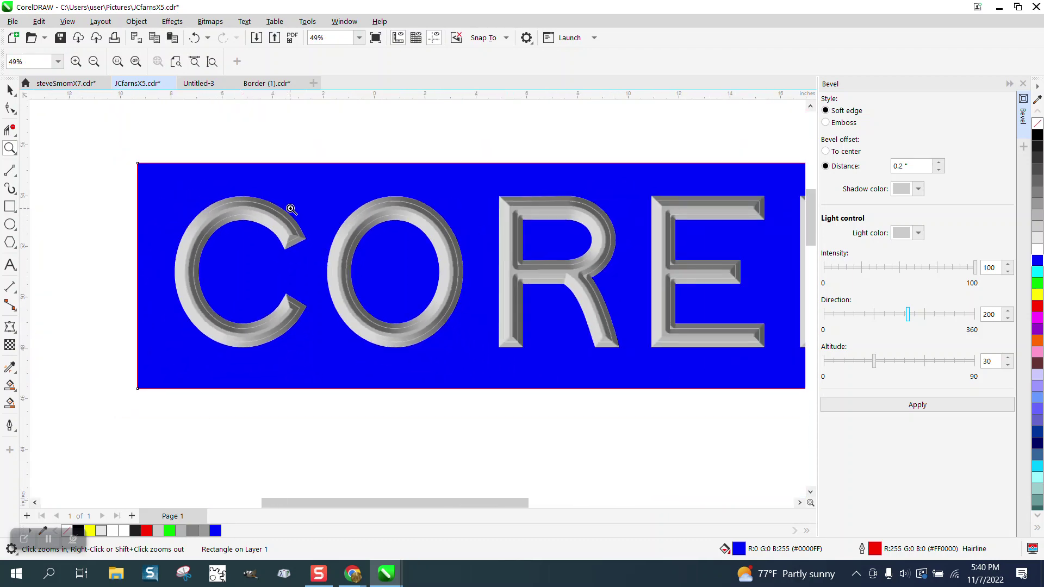
pyautogui.click(10, 88)
pyautogui.click(163, 168)
pyautogui.click(9, 148)
pyautogui.moveTo(188, 193); pyautogui.dragTo(600, 375)
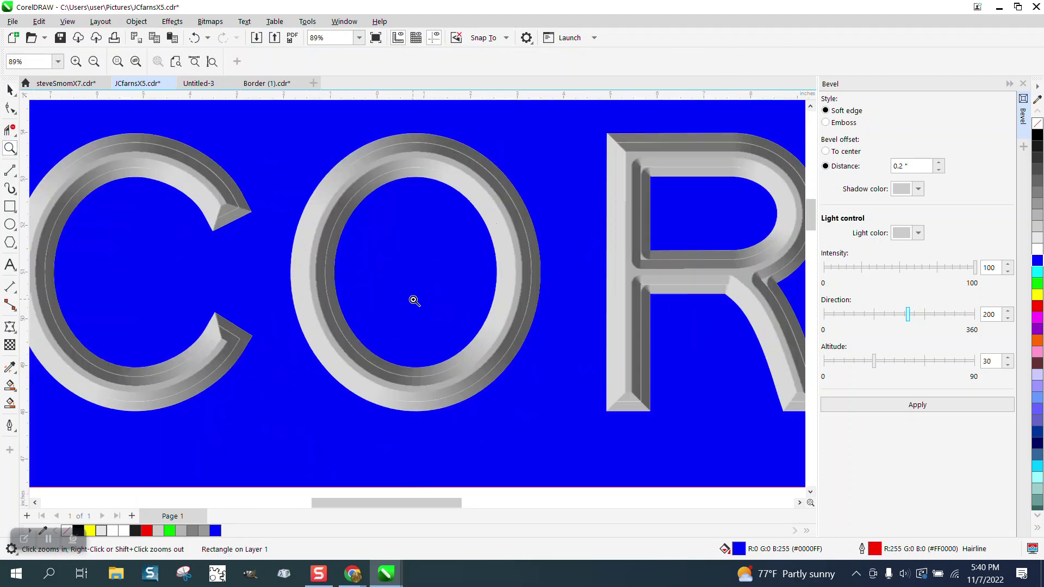
pyautogui.scroll(-2, 314, 248)
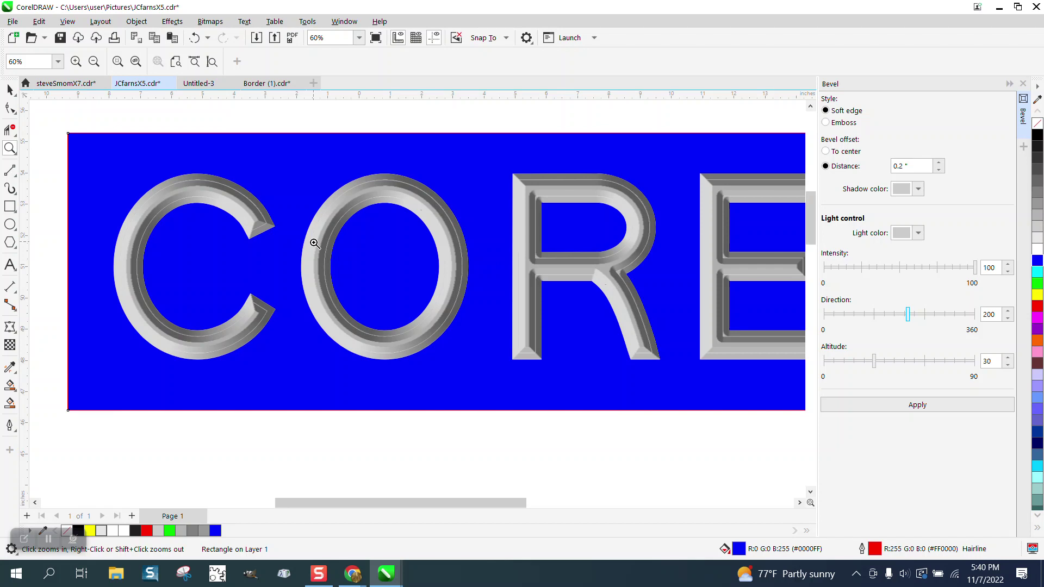
pyautogui.scroll(-2, 314, 243)
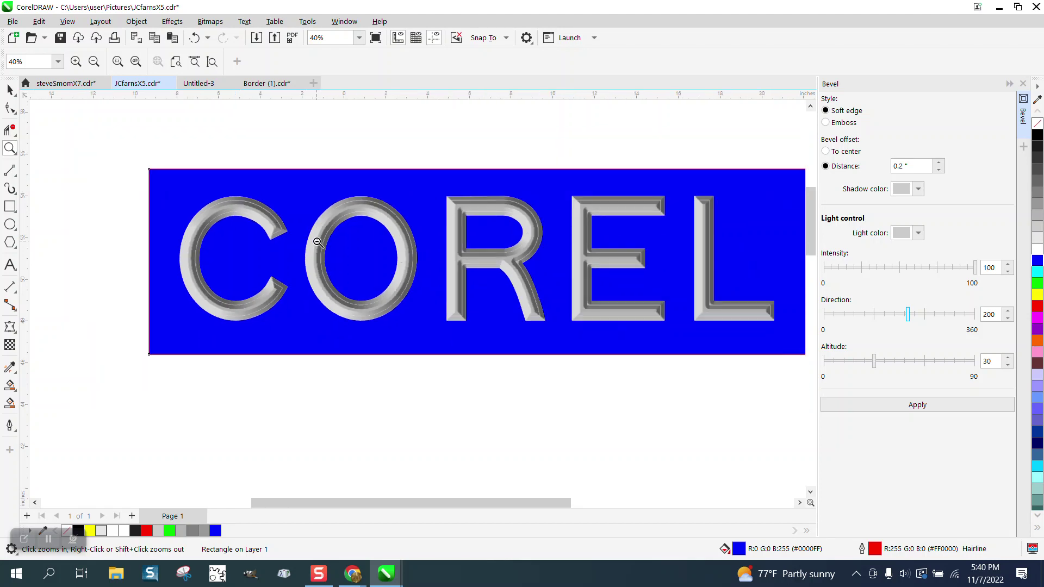